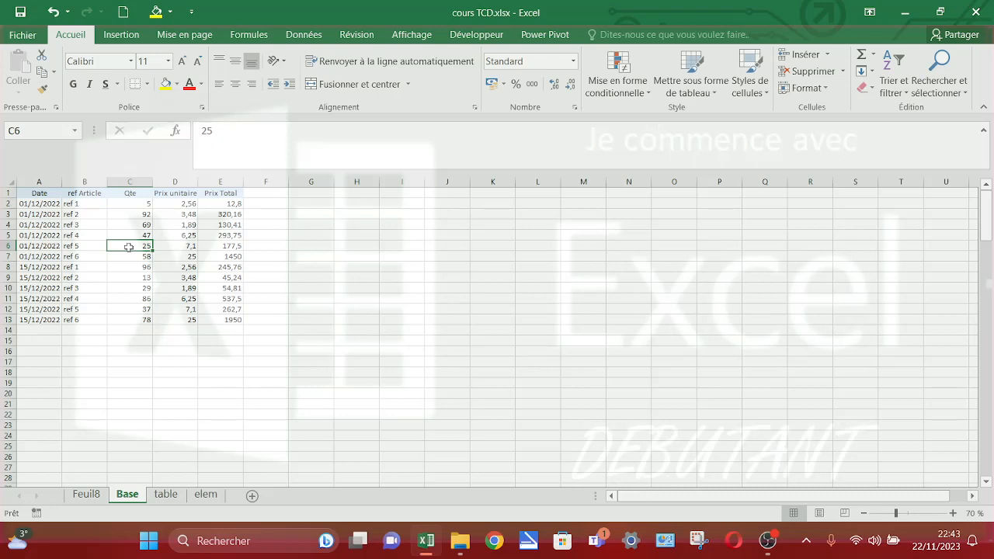
Create a pivot table from Base!$A$1:$E$13 on the existing Base sheet, placed at cell G7
left_click(120, 36)
left_click(31, 66)
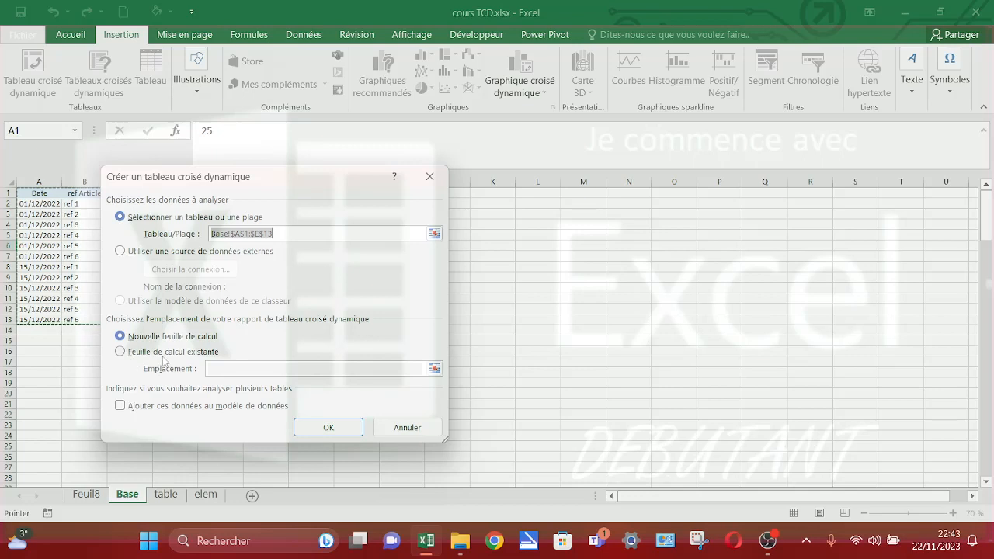
left_click(121, 353)
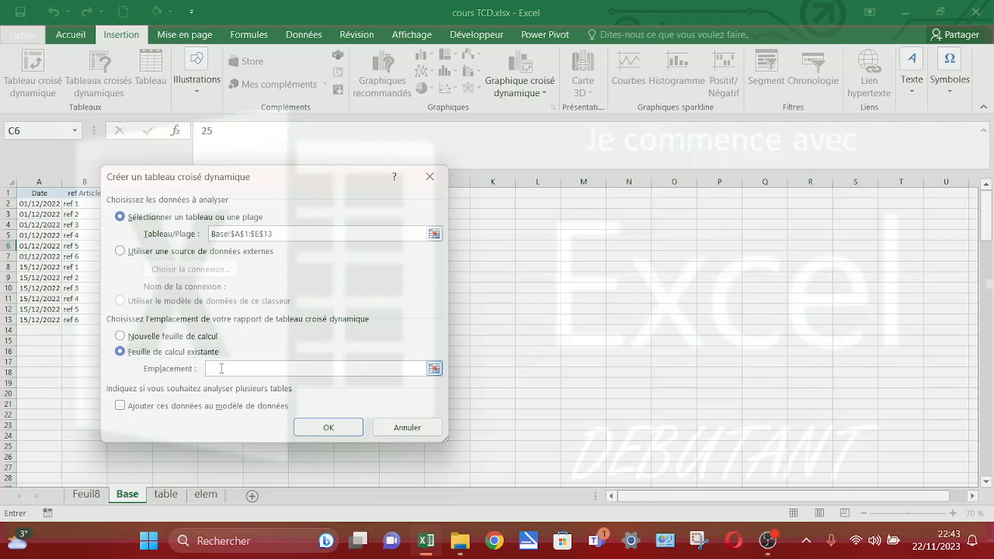
left_click(458, 254)
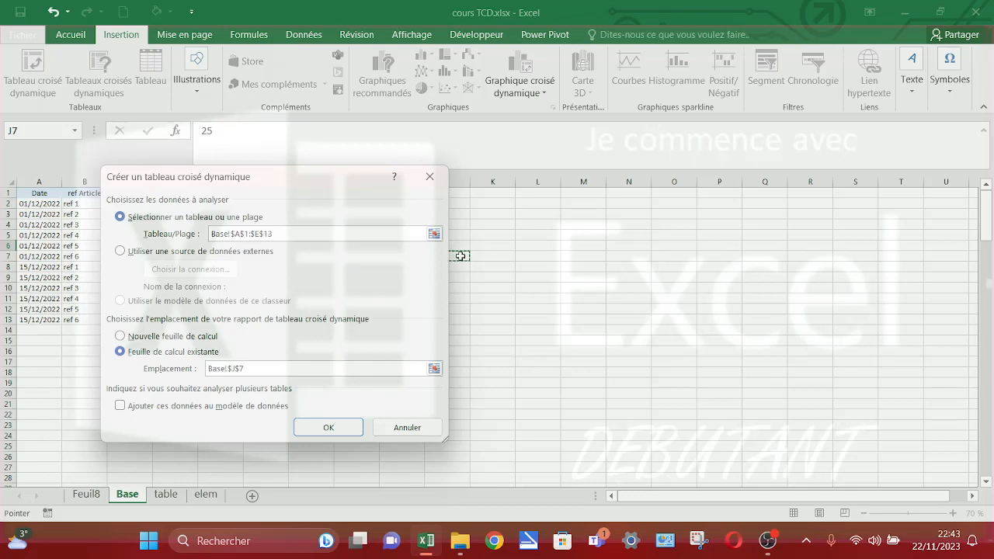
key("Left")
key("Left")
key("Left")
left_click(326, 427)
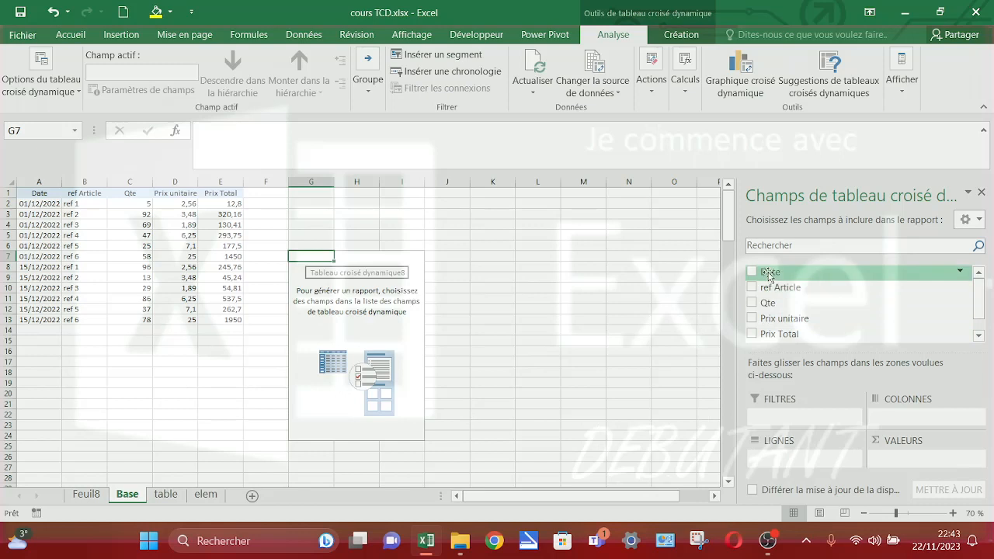
Lay out the pivot table with Date as rows, ref Article as columns and the sum of Prix Total as values
left_click_drag(770, 277, 780, 465)
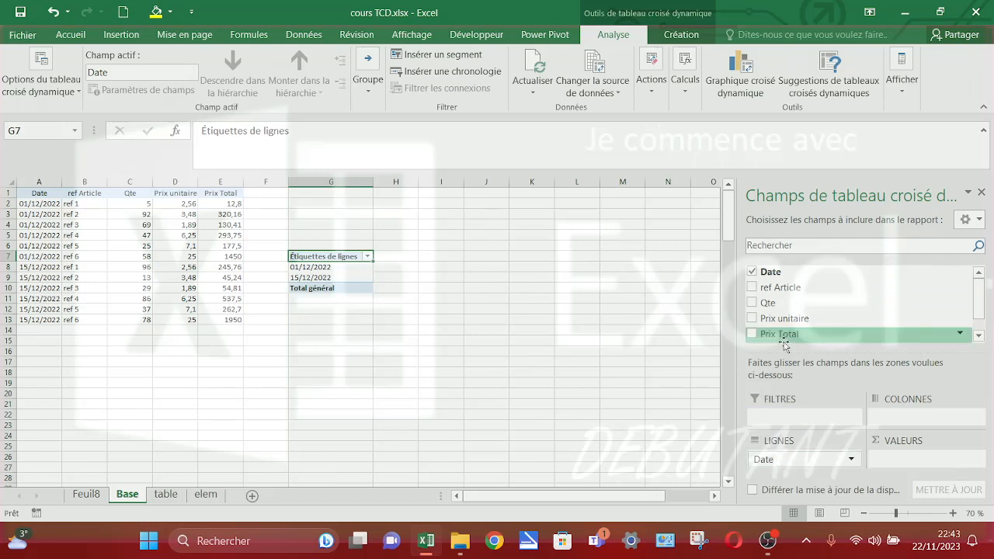
left_click_drag(780, 289, 929, 420)
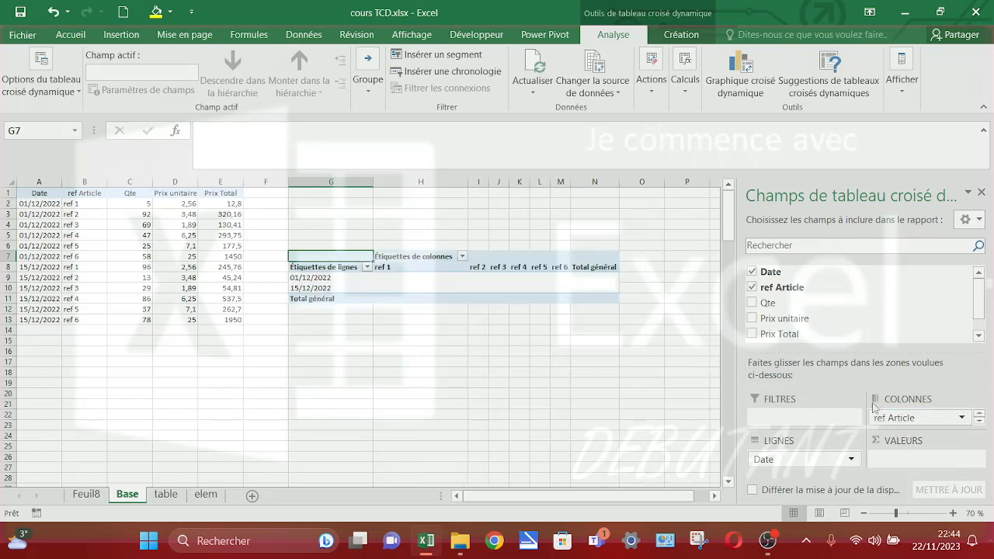
left_click_drag(780, 338, 913, 462)
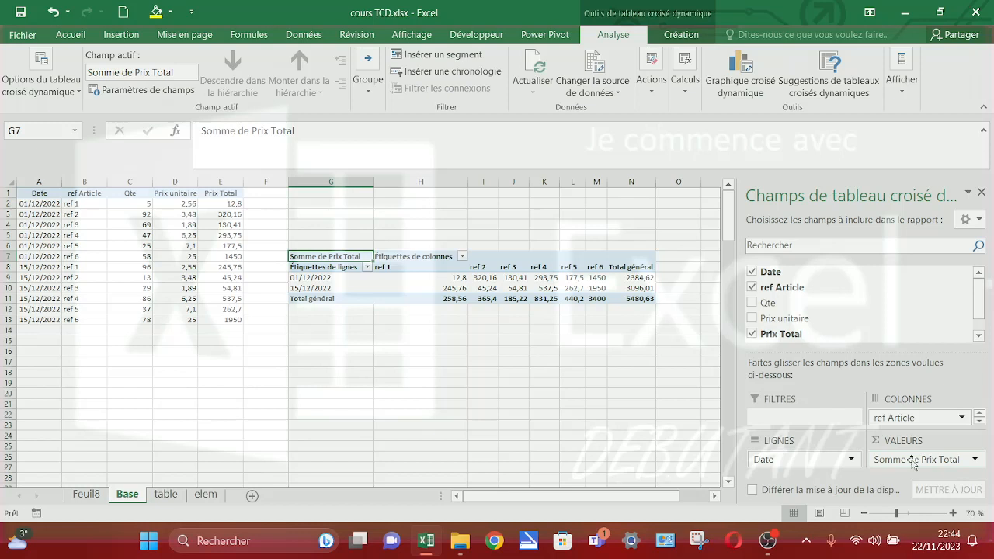
left_click(641, 277)
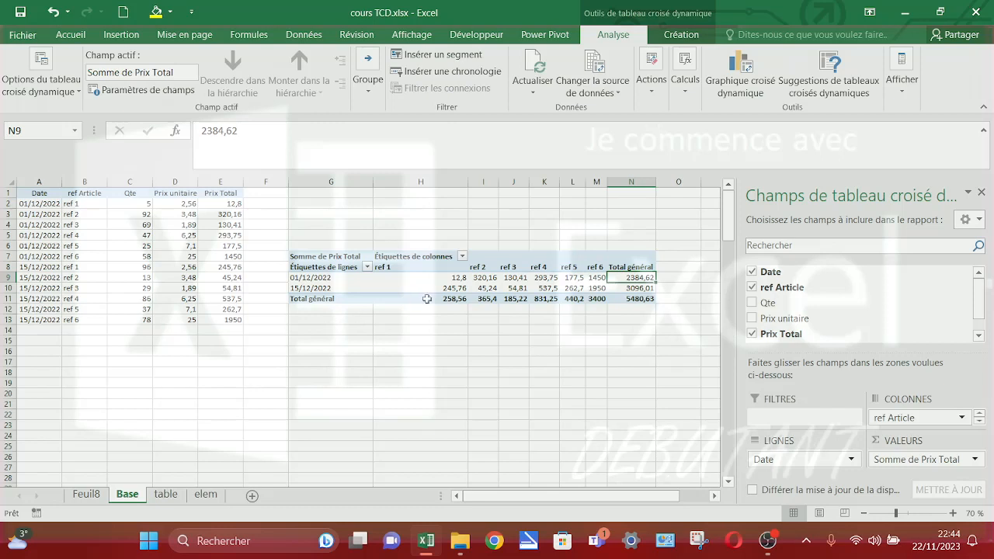
mouse_move(427, 301)
Copy the selected 2023 data from the elem sheet and paste it below the existing Base data, starting at cell A14
left_click(206, 495)
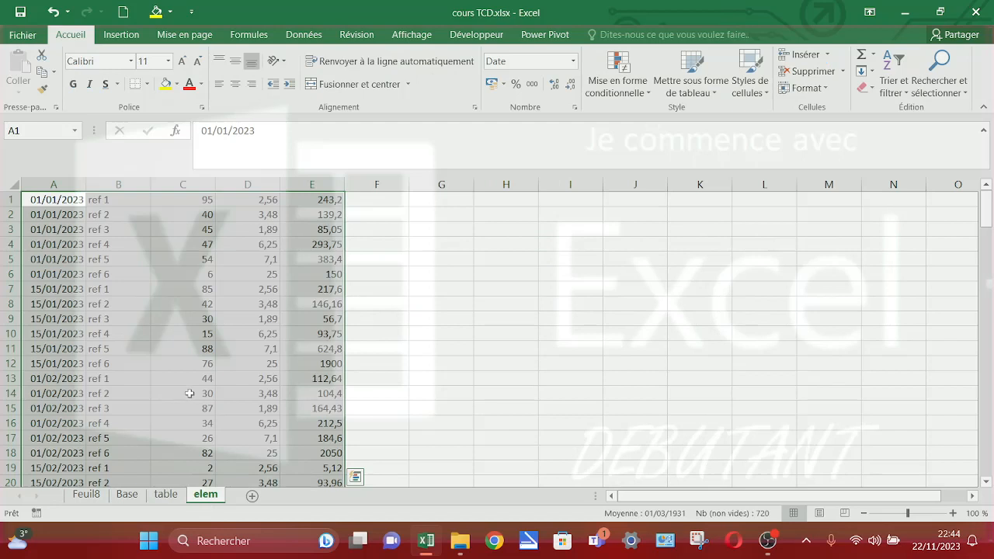
key("ctrl+c")
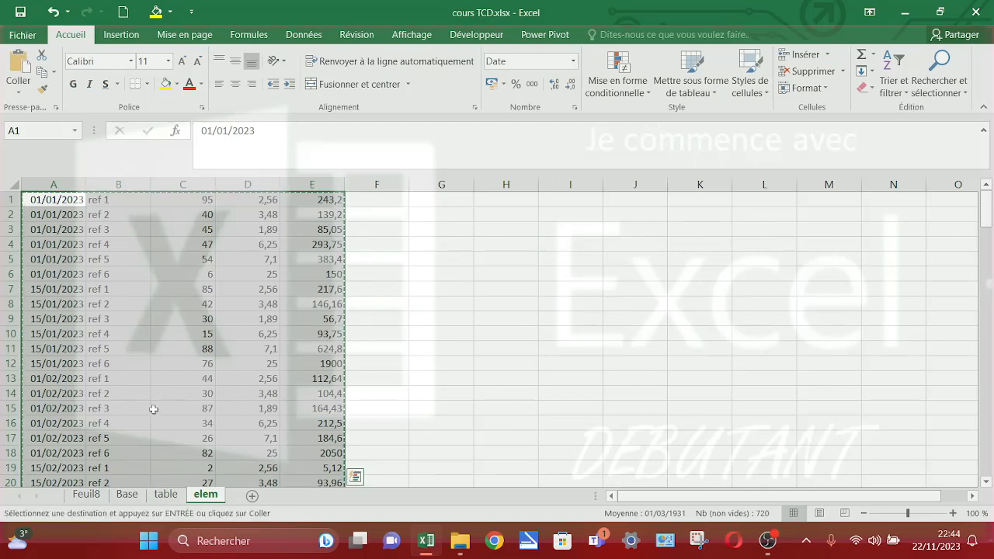
left_click(129, 495)
left_click(49, 331)
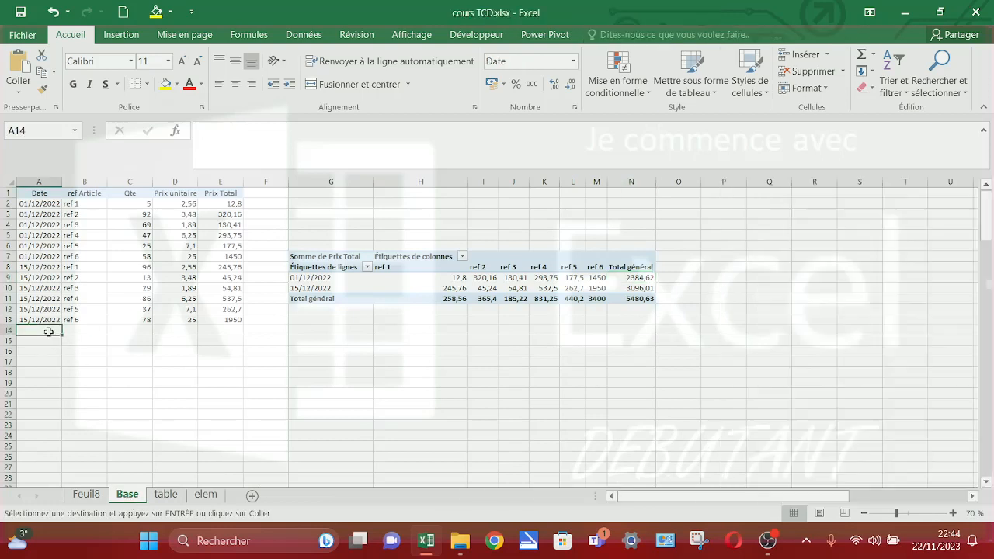
key("ctrl+v")
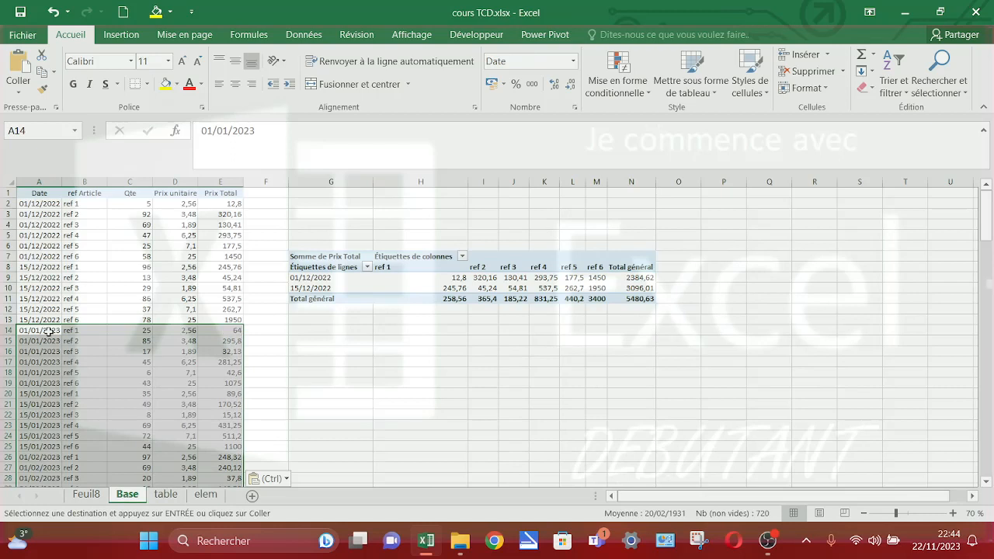
left_click(88, 330)
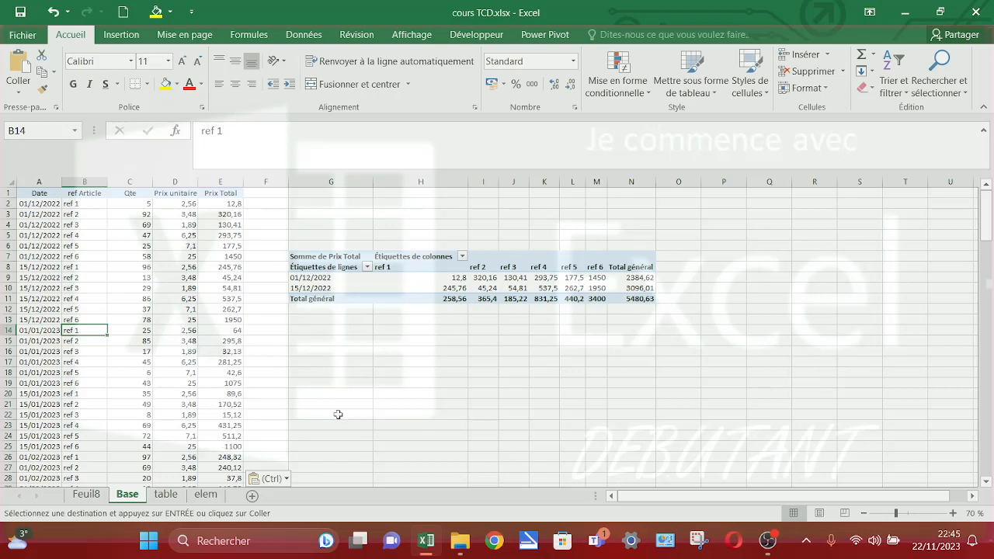
Refresh the pivot table on the Base sheet
left_click(418, 286)
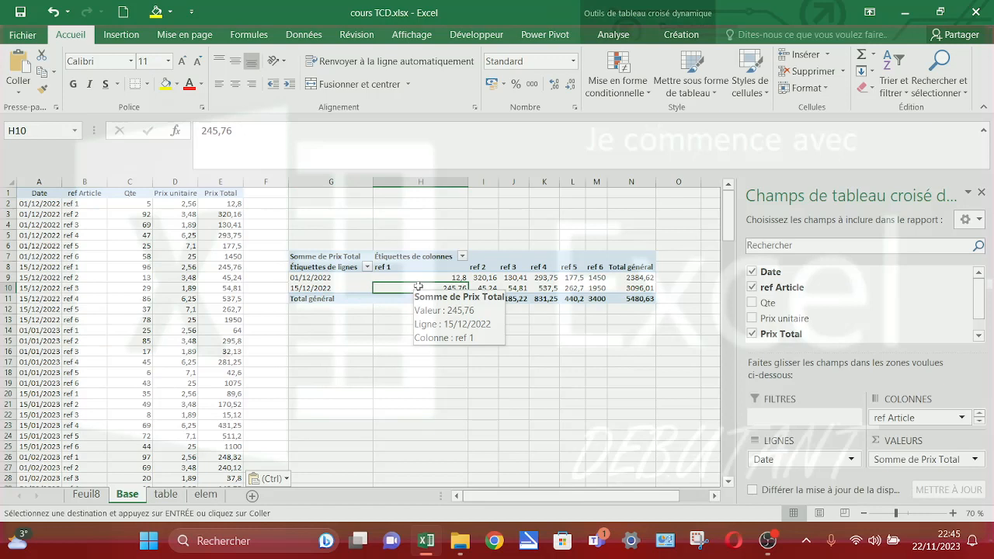
right_click(419, 287)
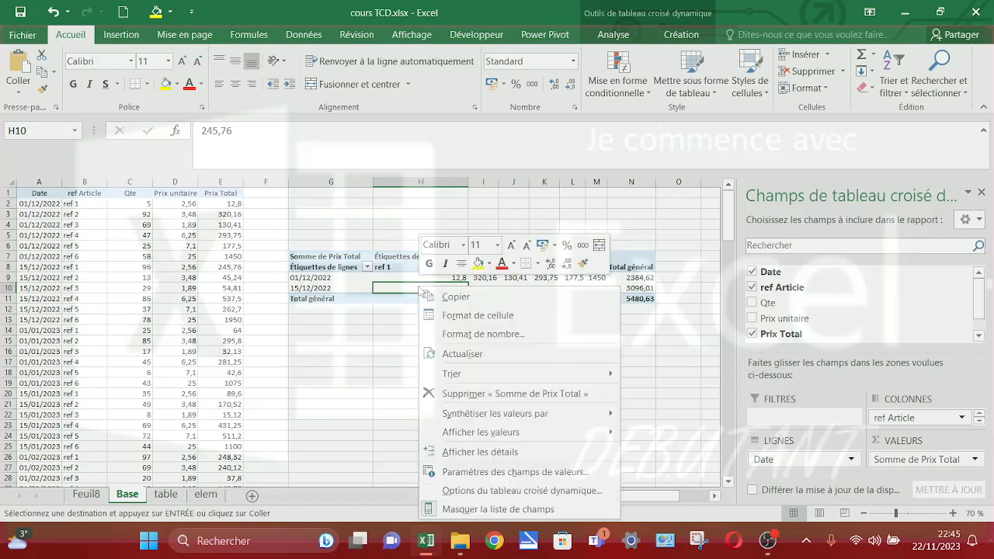
left_click(468, 355)
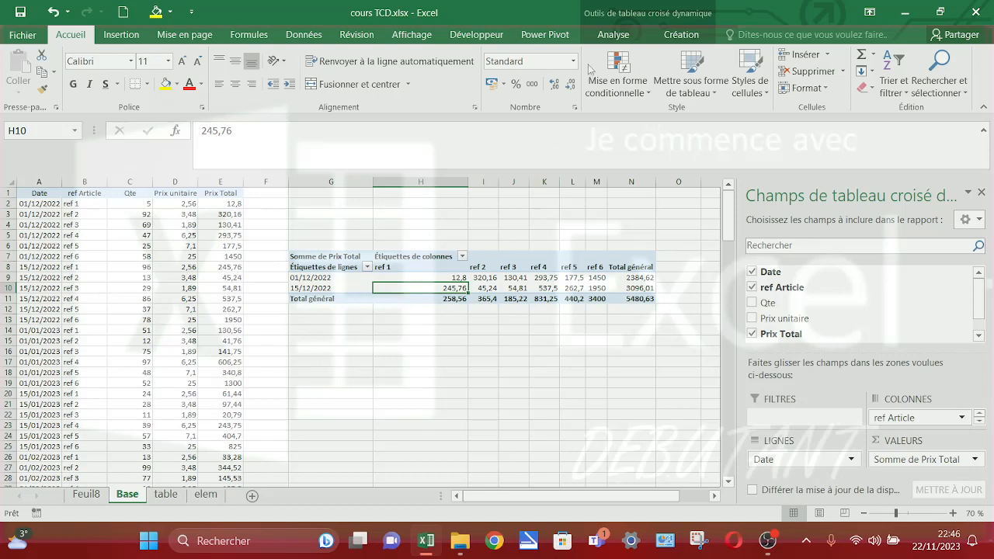
Change the pivot table's data source to the range Base!$A$1:$E$157
left_click(621, 39)
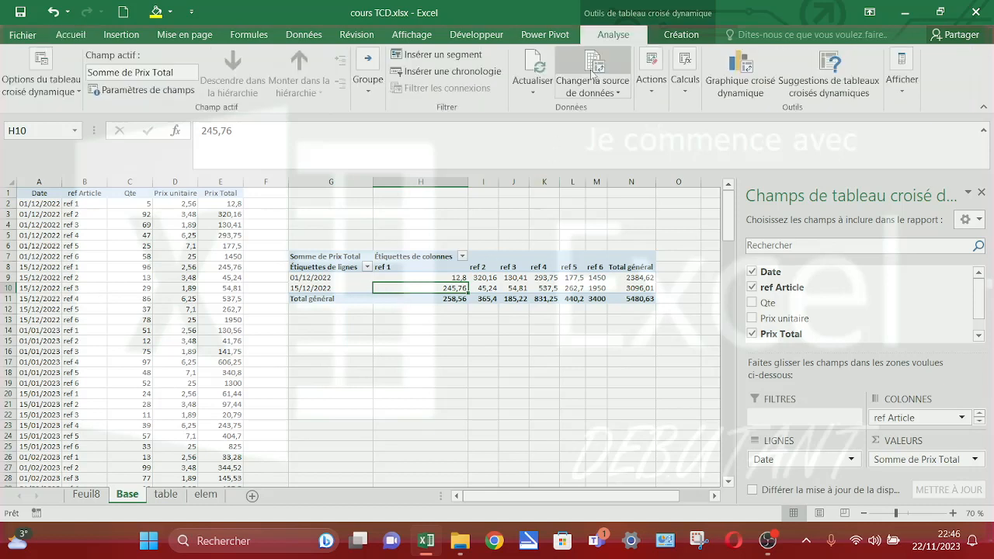
left_click(593, 70)
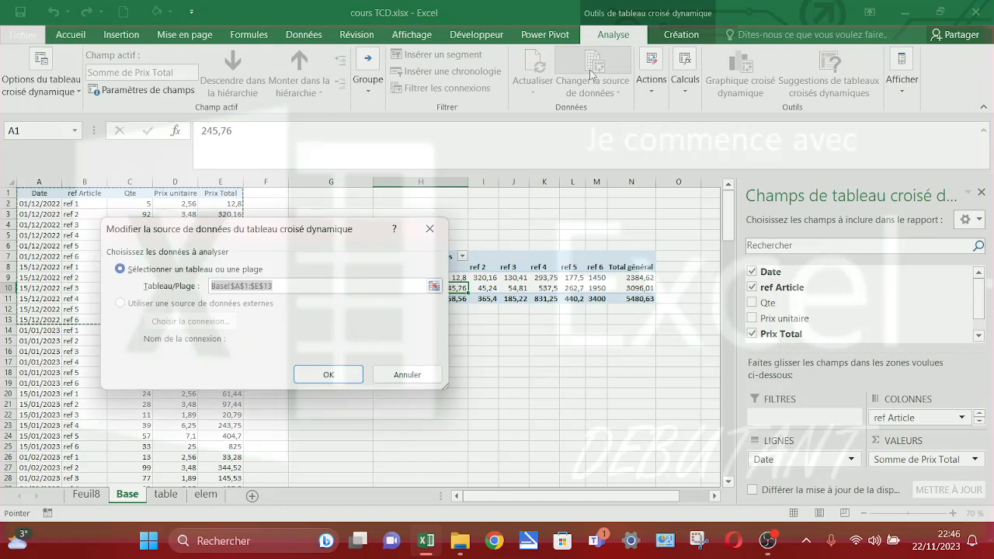
left_click_drag(302, 230, 468, 226)
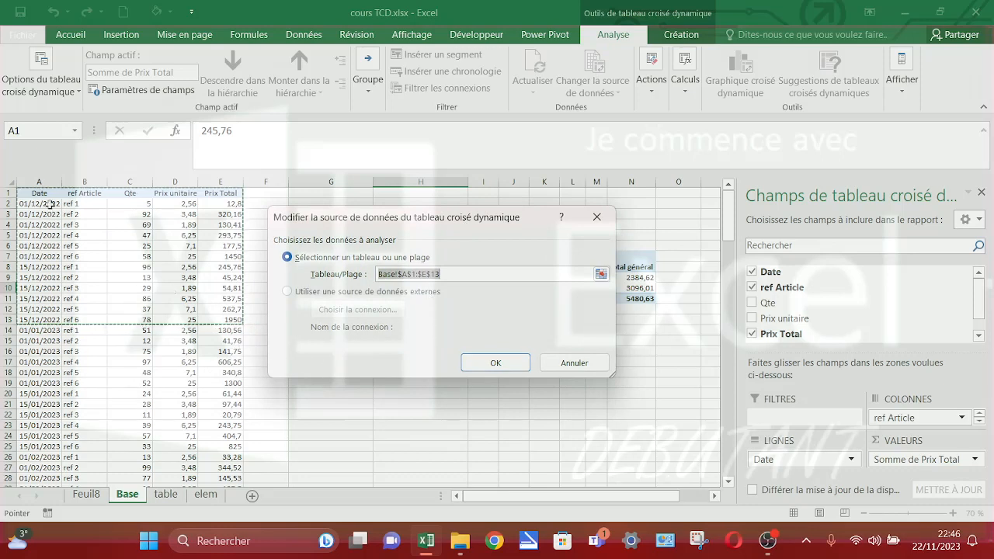
left_click_drag(47, 195, 222, 452)
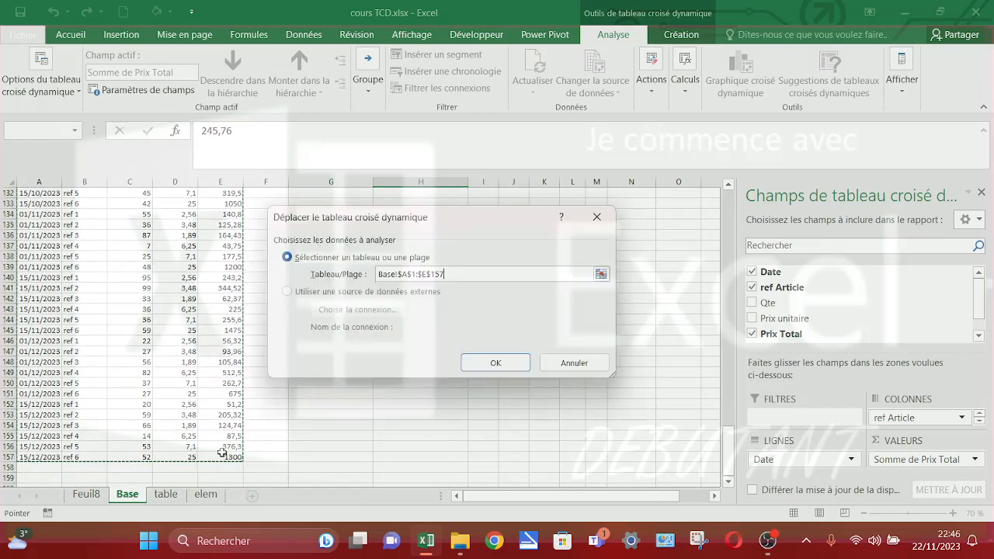
left_click(485, 362)
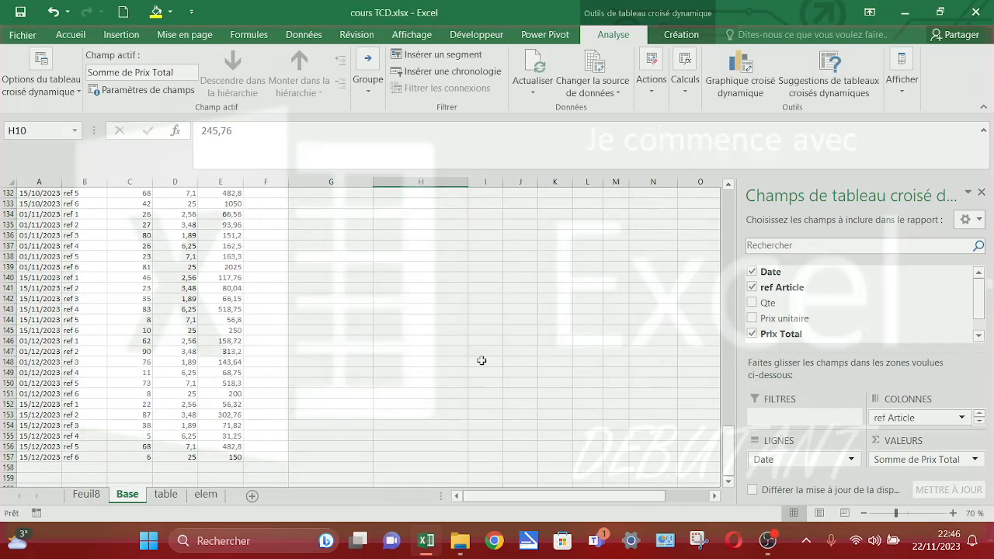
left_click_drag(728, 444, 738, 217)
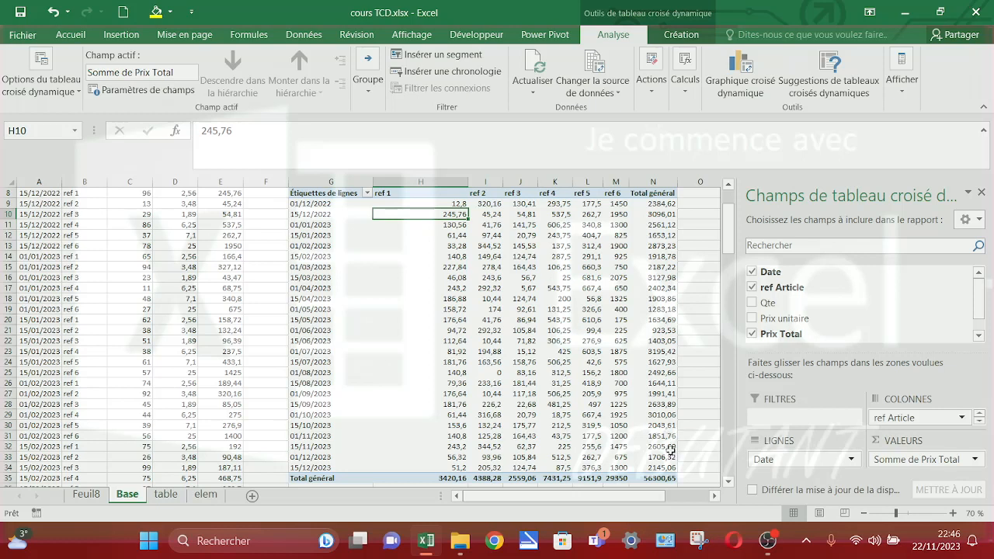
mouse_move(670, 450)
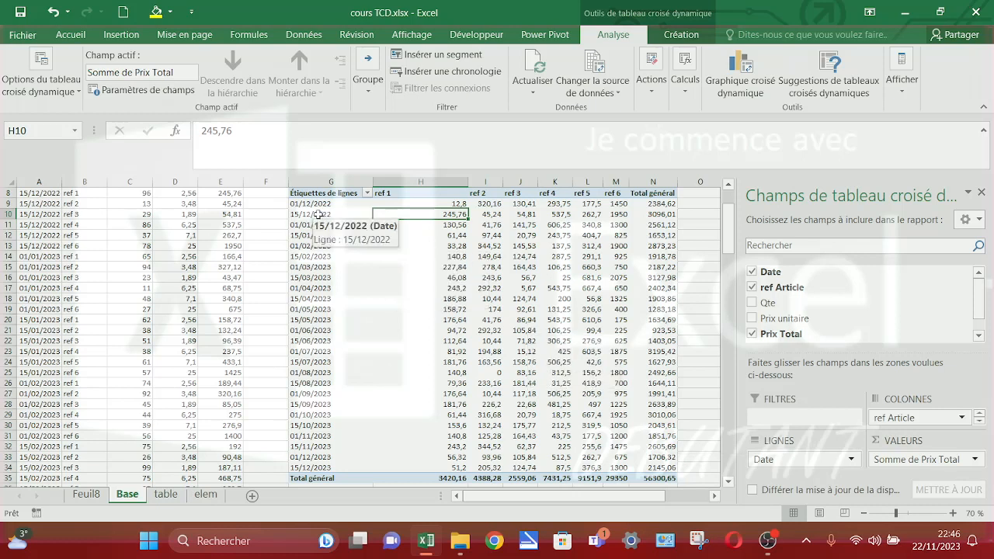
Group the pivot table's date row labels by months and quarters
mouse_move(315, 204)
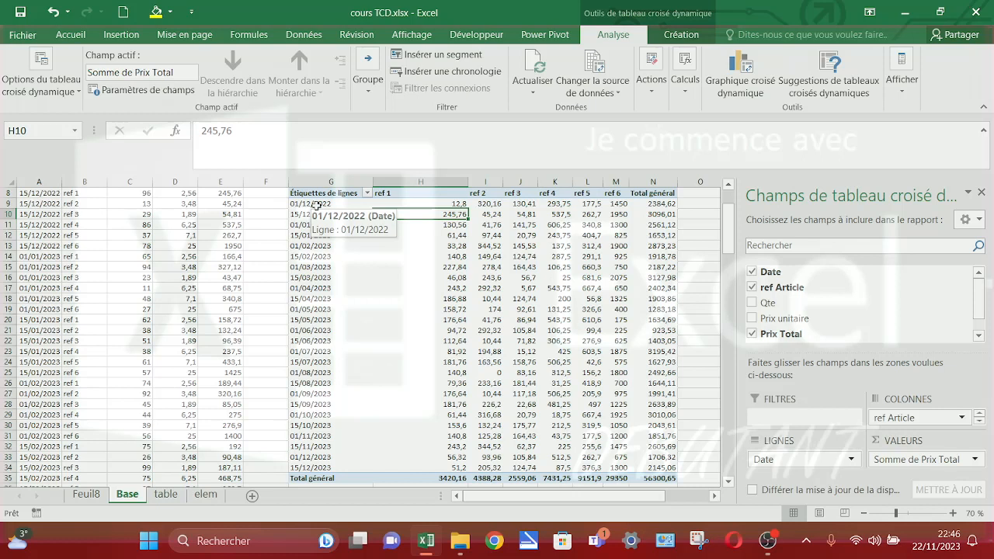
left_click(317, 205)
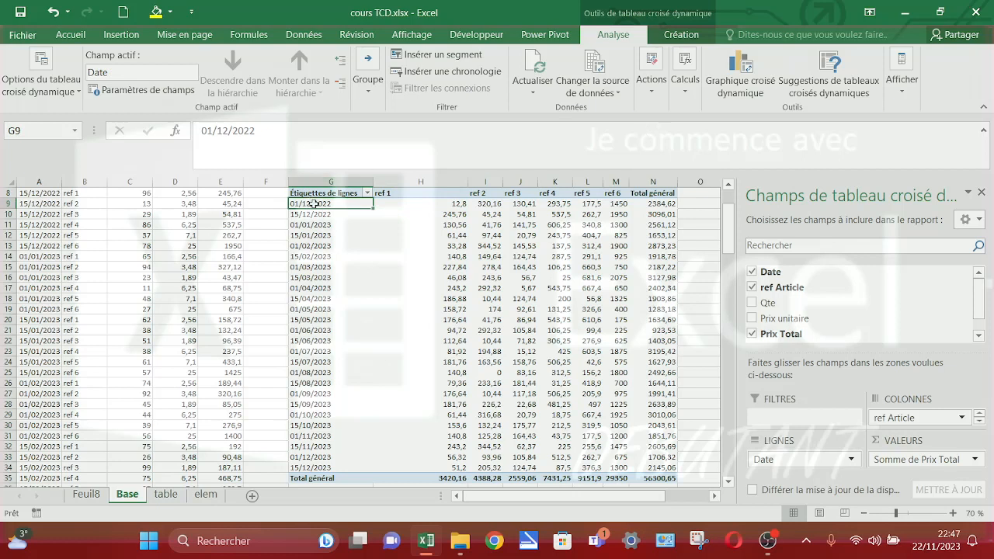
left_click(304, 35)
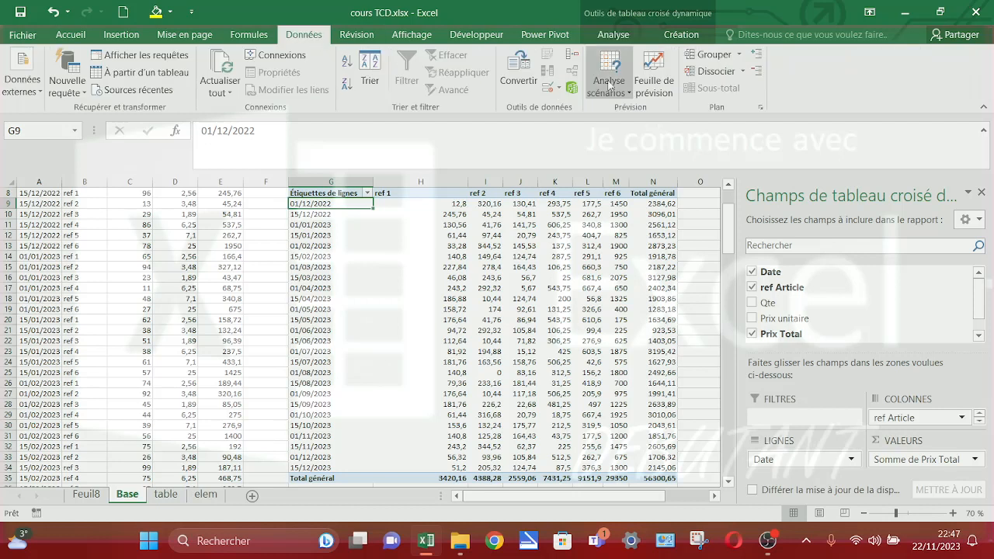
left_click(706, 55)
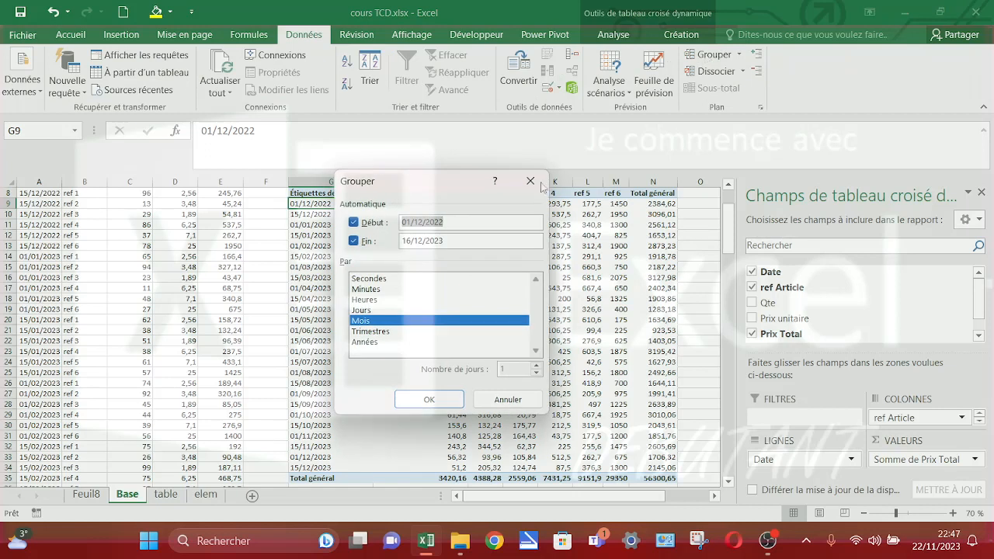
left_click(368, 333)
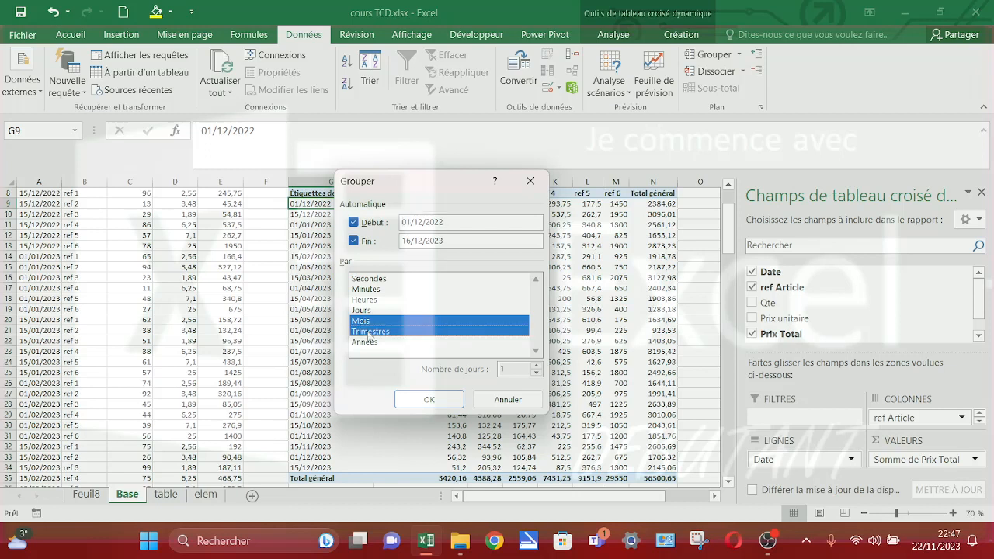
left_click(428, 399)
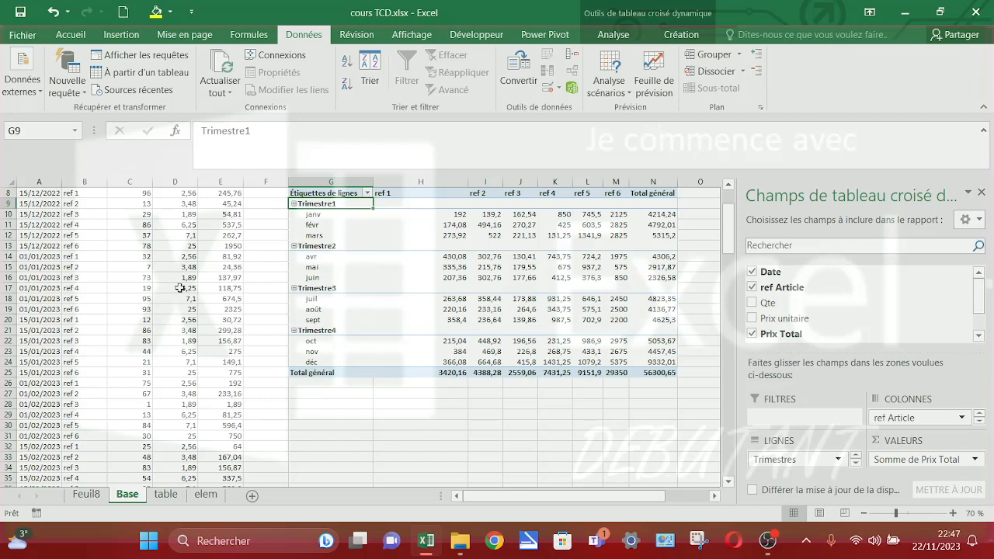
Add years to the pivot table's date grouping, alongside months and quarters
left_click(318, 362)
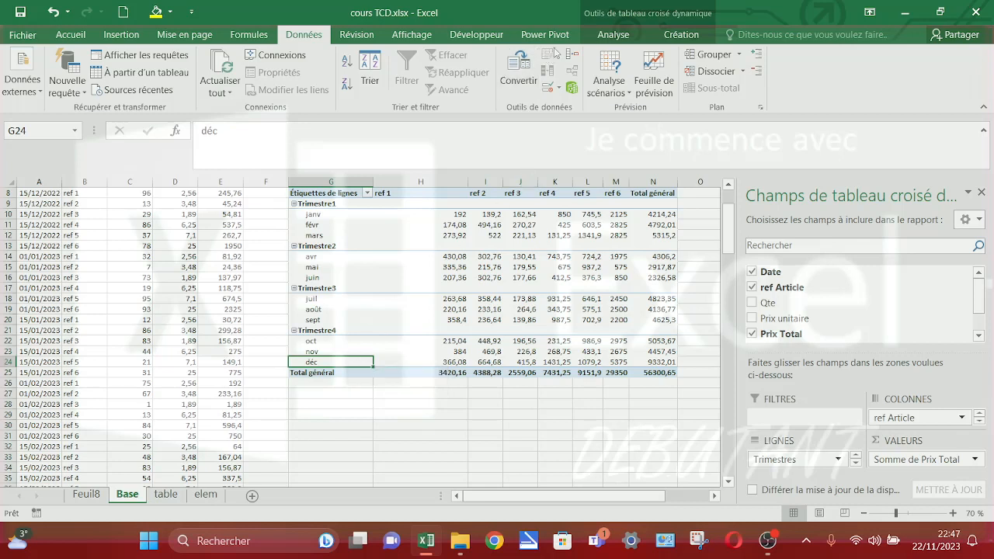
left_click(607, 37)
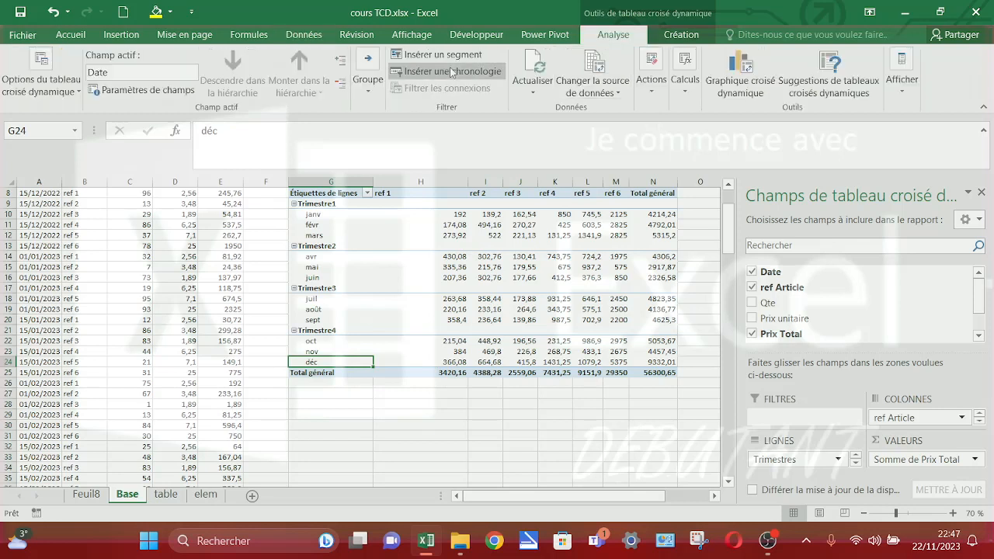
left_click(311, 36)
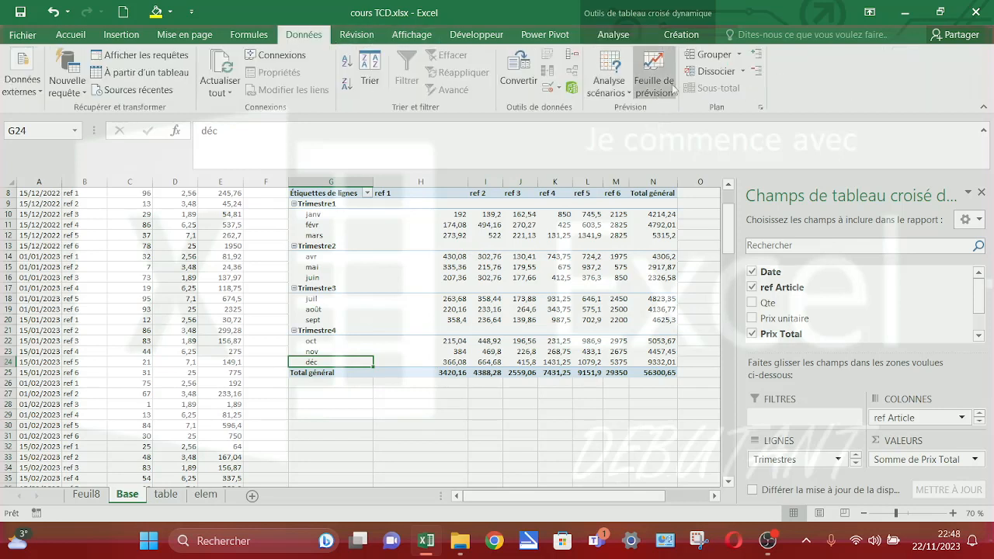
left_click(703, 54)
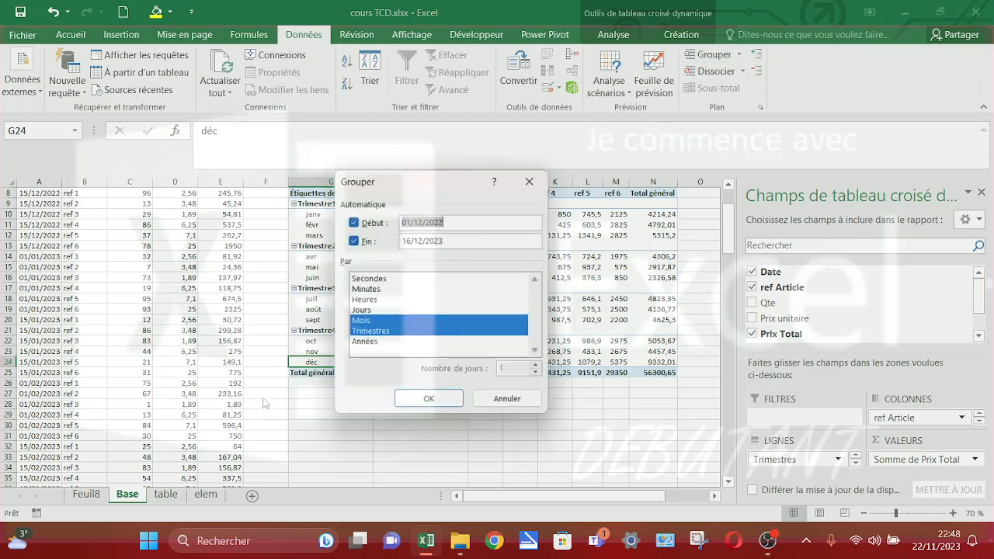
left_click(371, 342)
left_click(420, 402)
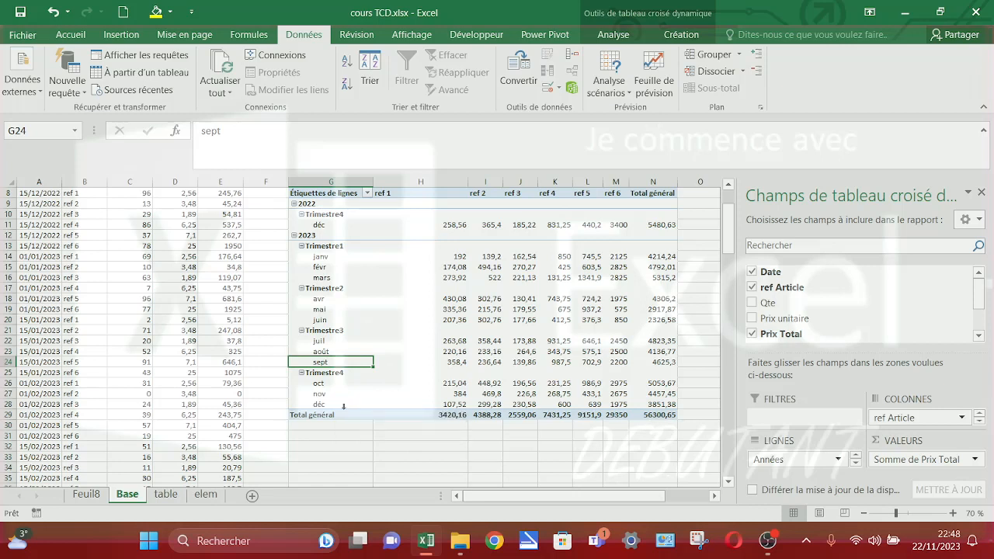
left_click_drag(726, 243, 725, 193)
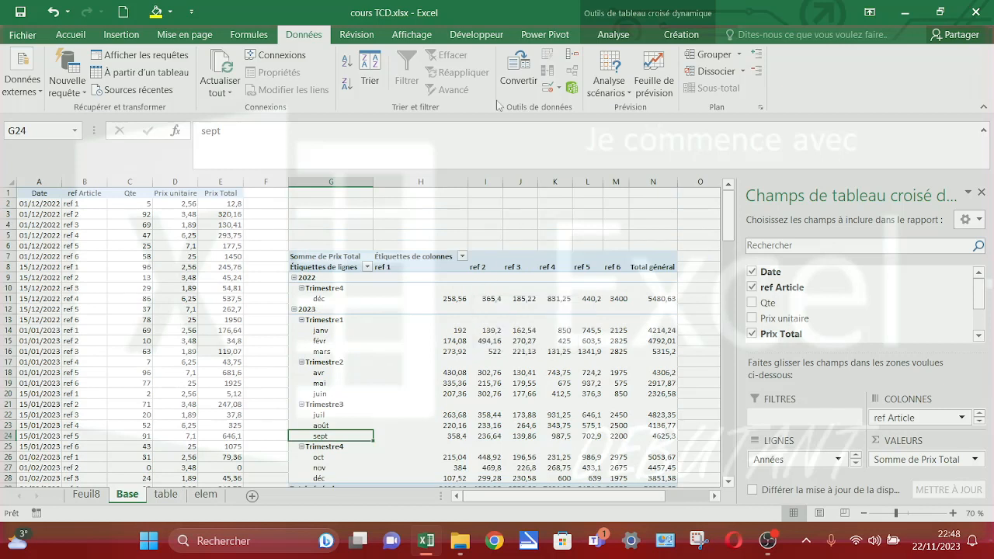
Undo the pivot table's date grouping, its data source change and the 2023 rows pasted into the Base sheet
left_click(613, 35)
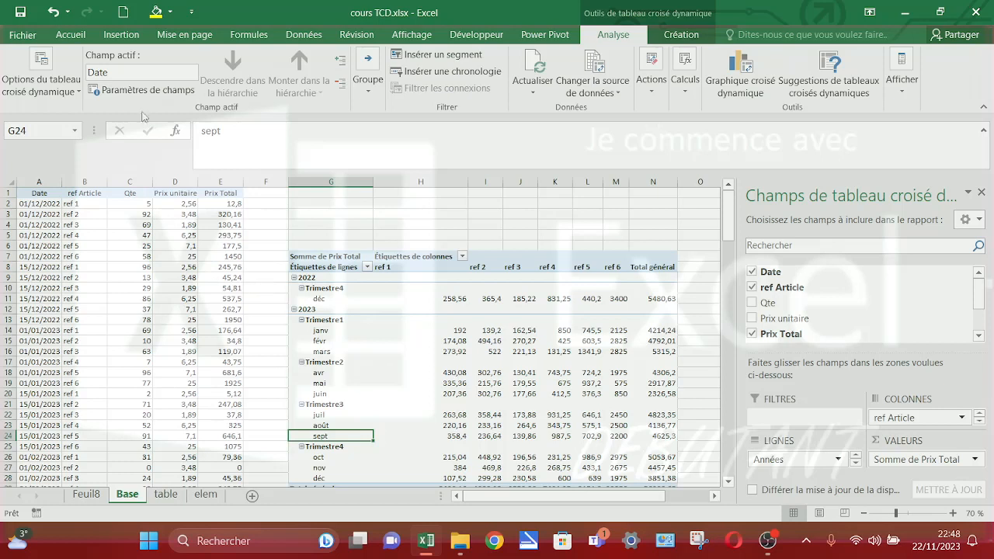
left_click(51, 12)
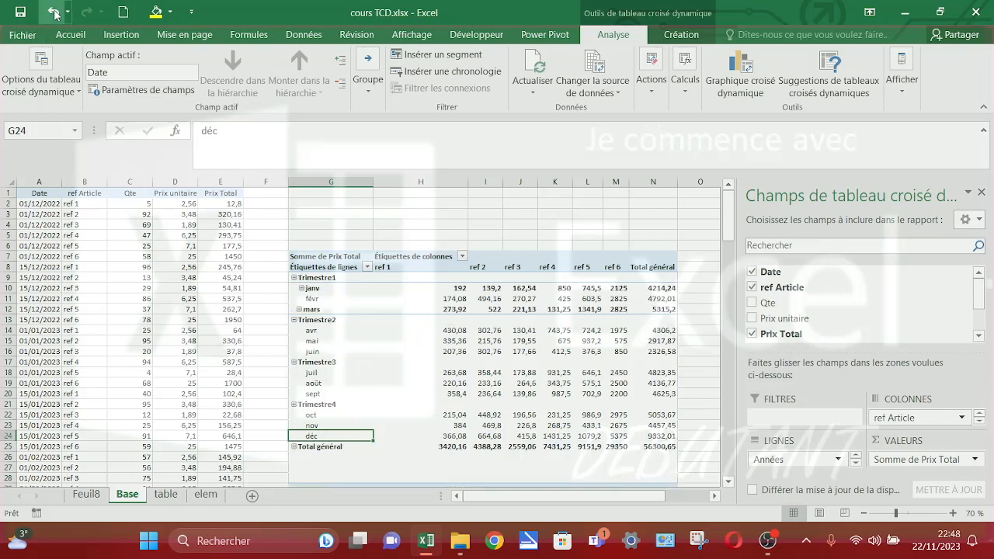
left_click(52, 12)
left_click(53, 12)
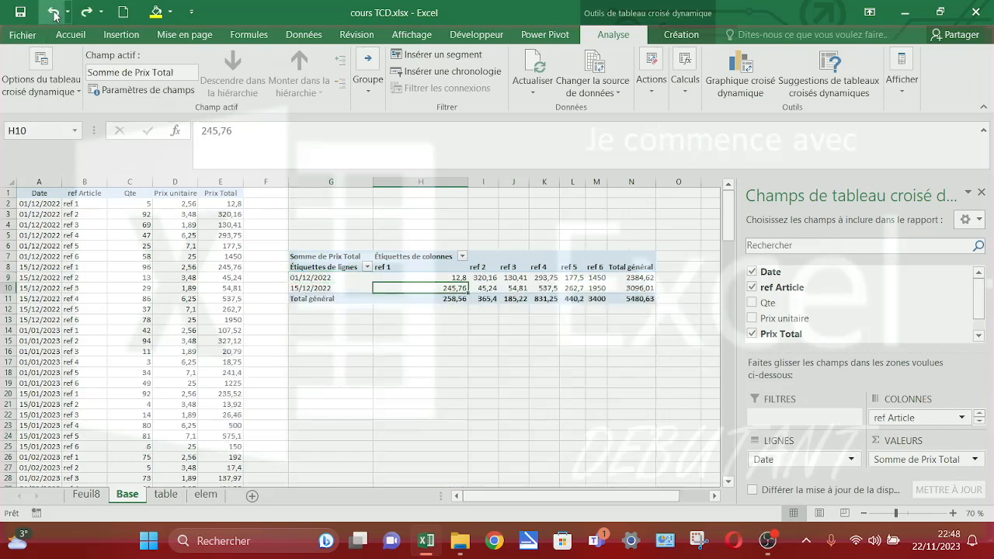
left_click(54, 13)
left_click(54, 12)
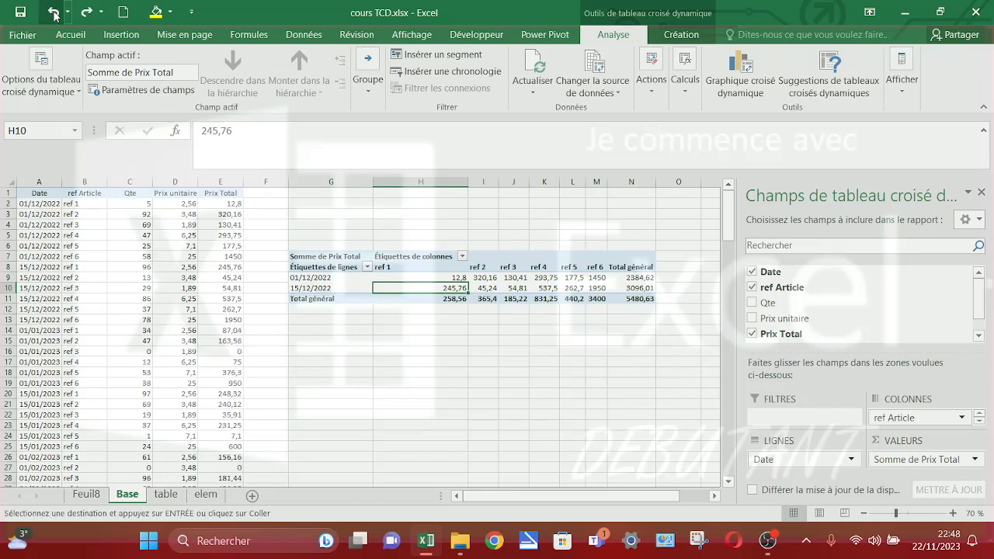
Convert the source data in A1:E13 of the Base sheet into a table with headers
left_click(146, 272)
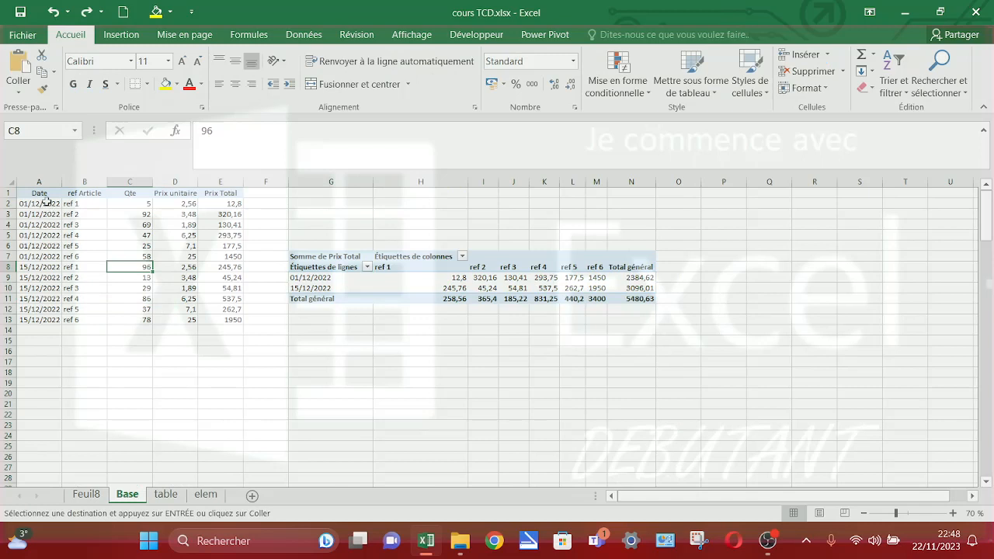
left_click_drag(43, 192, 235, 321)
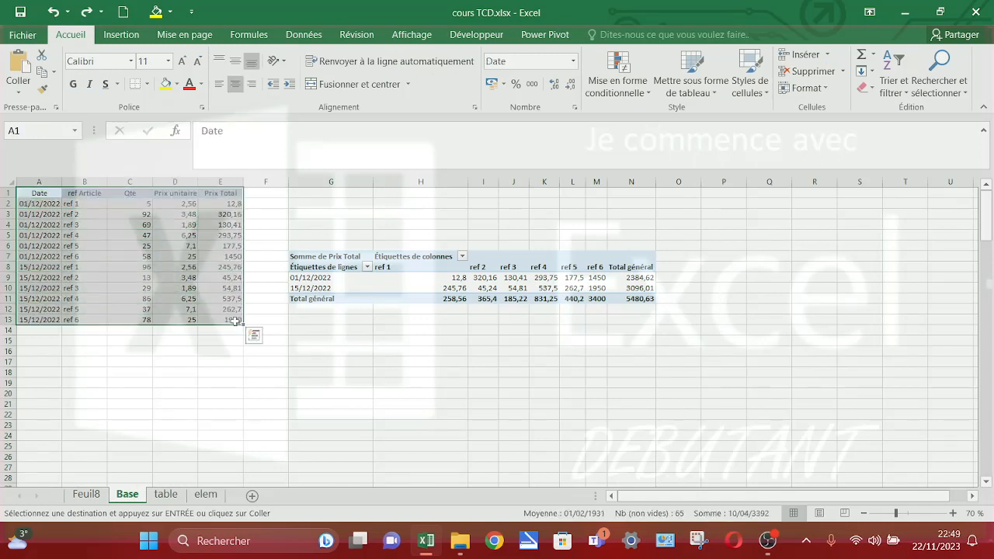
left_click(122, 35)
left_click(158, 65)
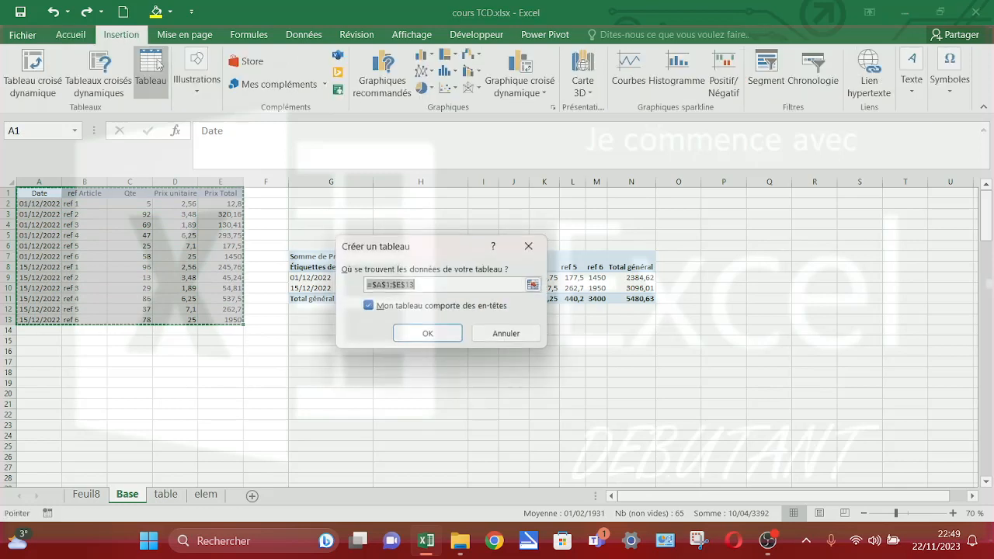
left_click(420, 336)
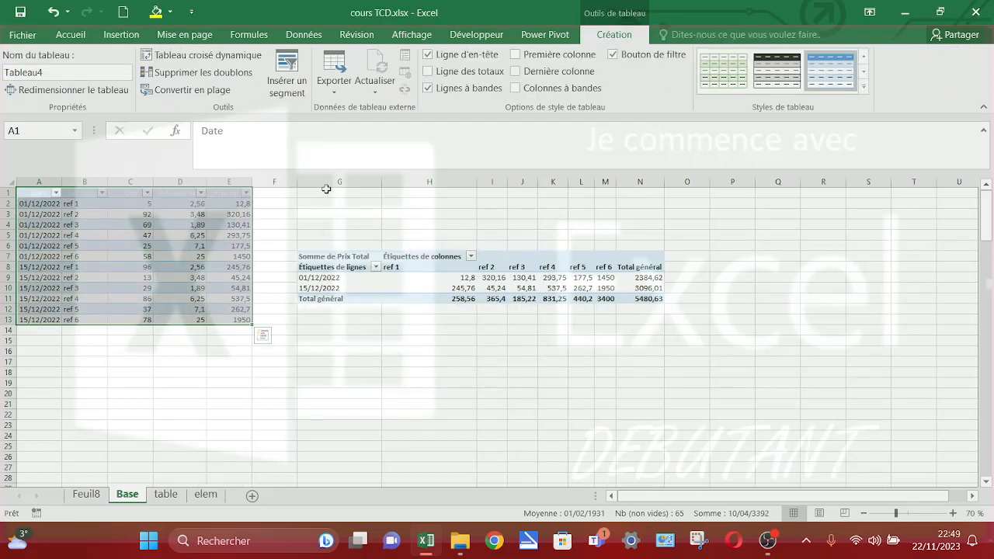
Delete columns G to N containing the old pivot table on the Base sheet
left_click_drag(326, 183, 634, 220)
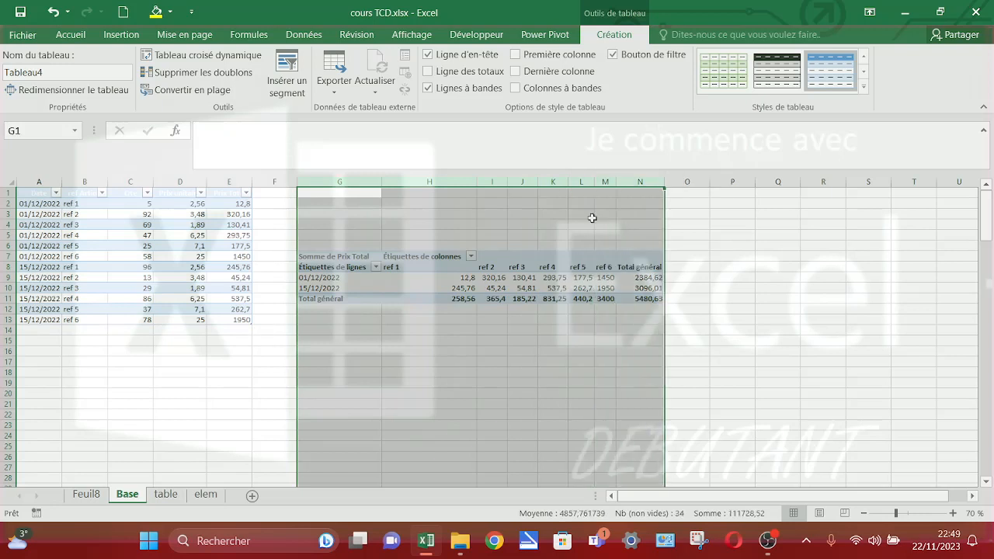
right_click(492, 180)
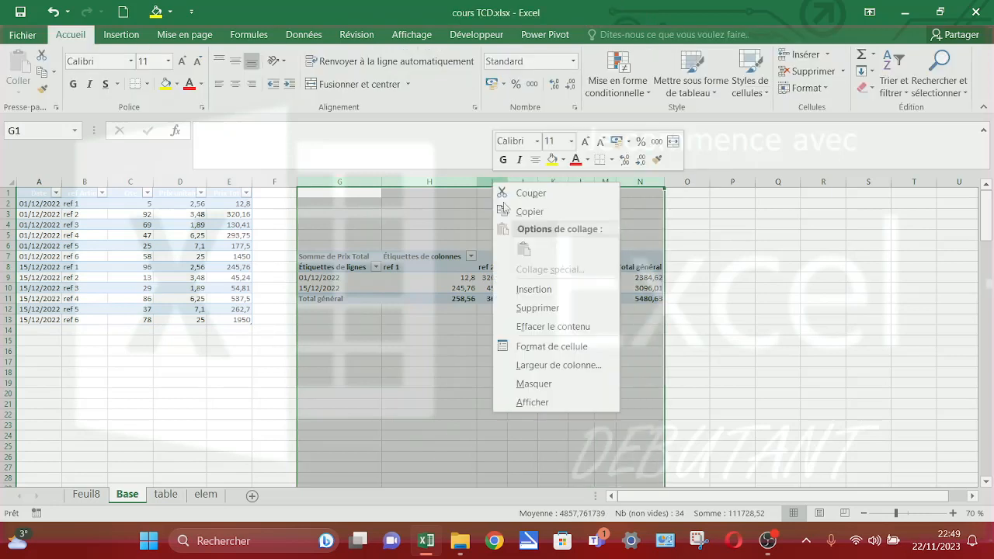
left_click(531, 311)
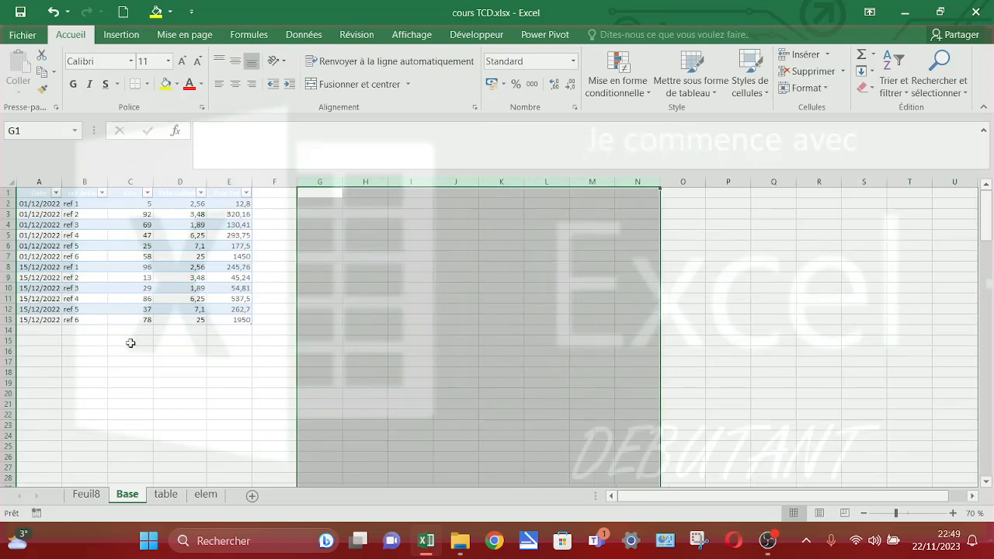
Create a pivot table from the source data table, placed on the existing Base sheet at cell K2
left_click(83, 246)
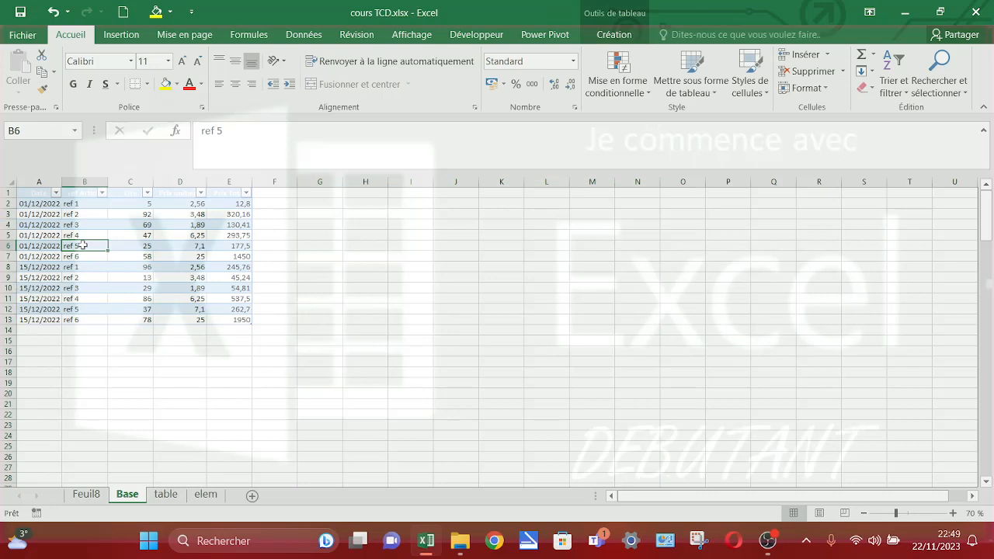
left_click(132, 39)
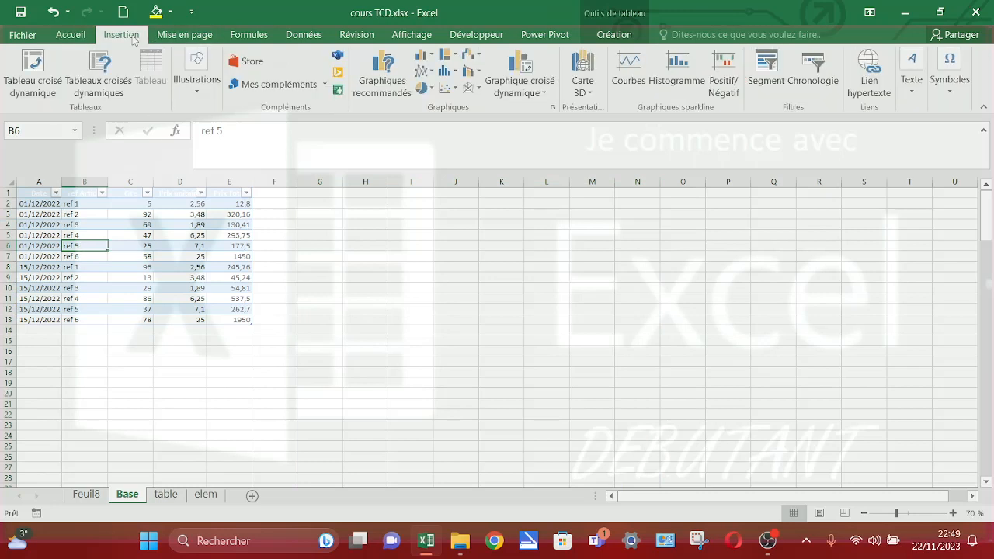
left_click(33, 65)
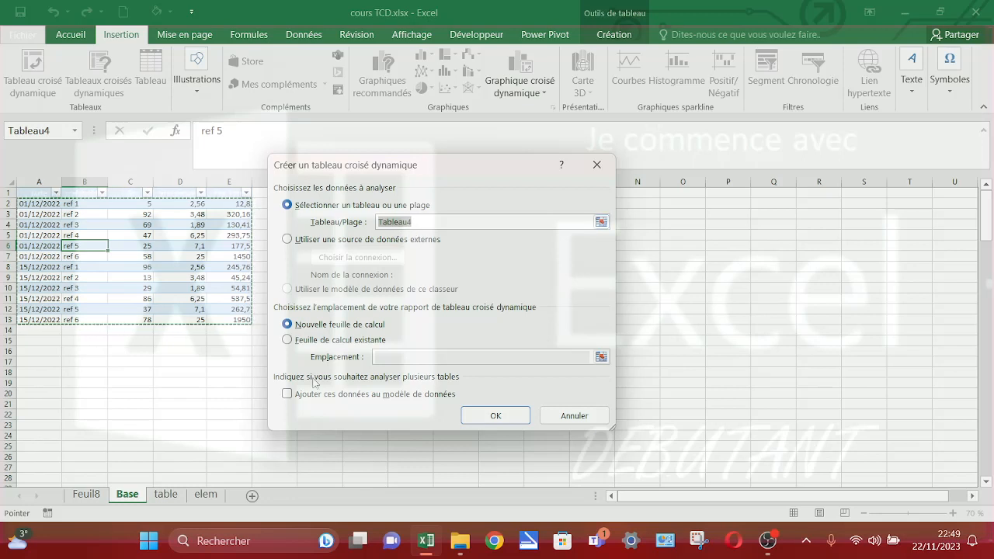
left_click(287, 339)
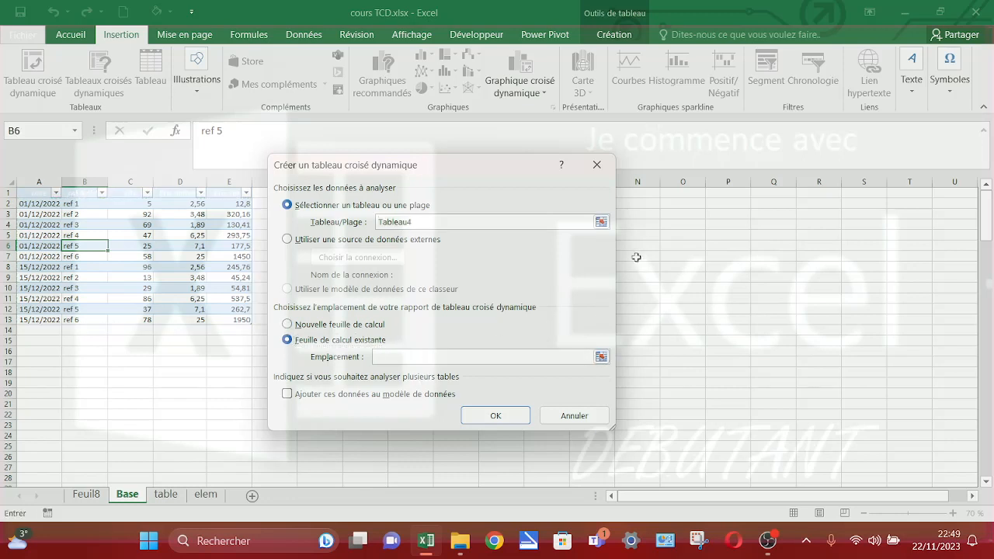
left_click(628, 207)
key("Left")
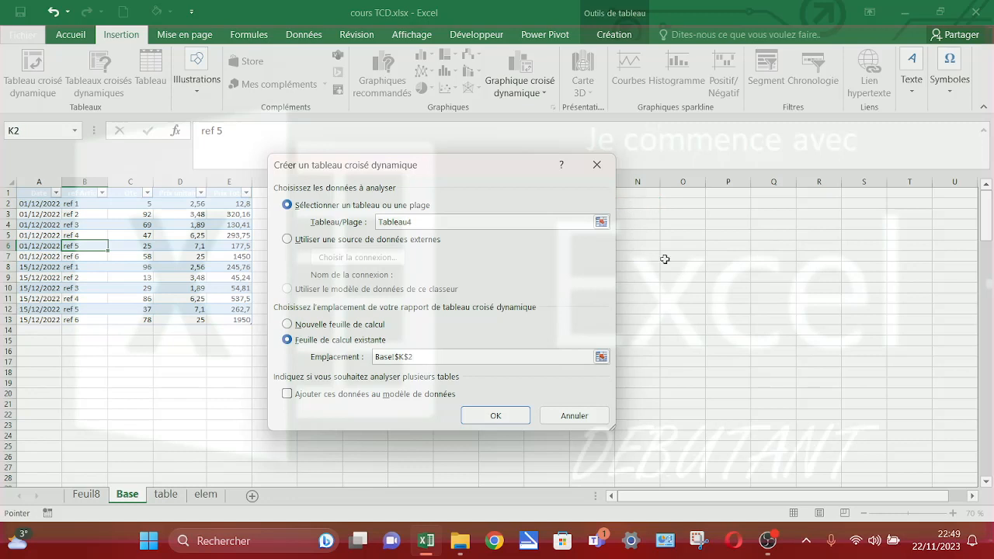
left_click(489, 423)
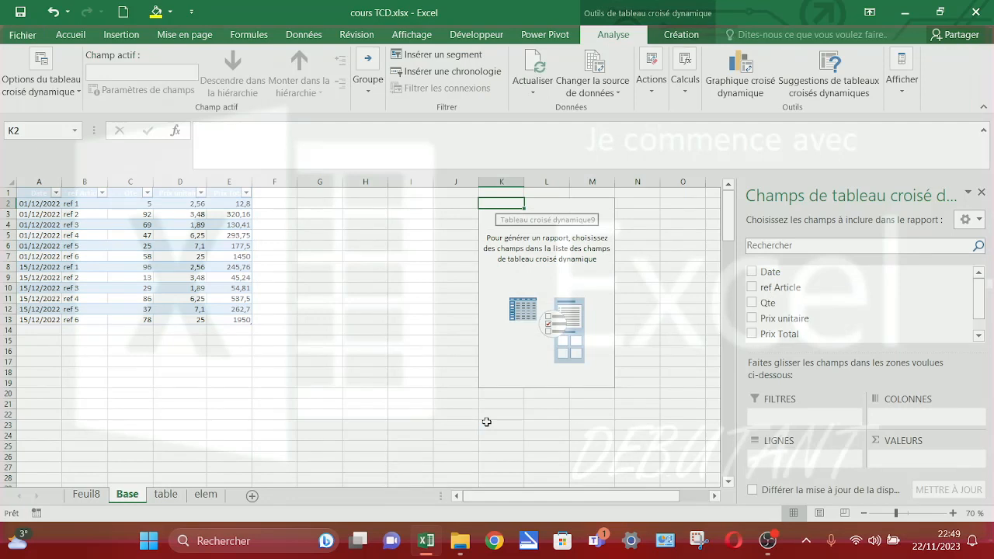
Delete the empty columns G to J between the source table and the new pivot table
left_click(446, 180)
left_click_drag(418, 180, 329, 180)
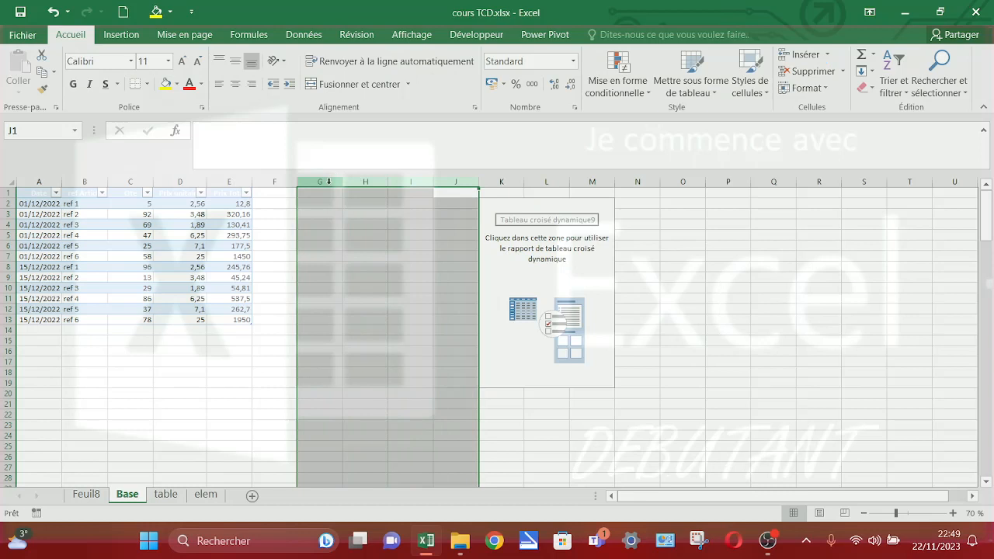
right_click(328, 183)
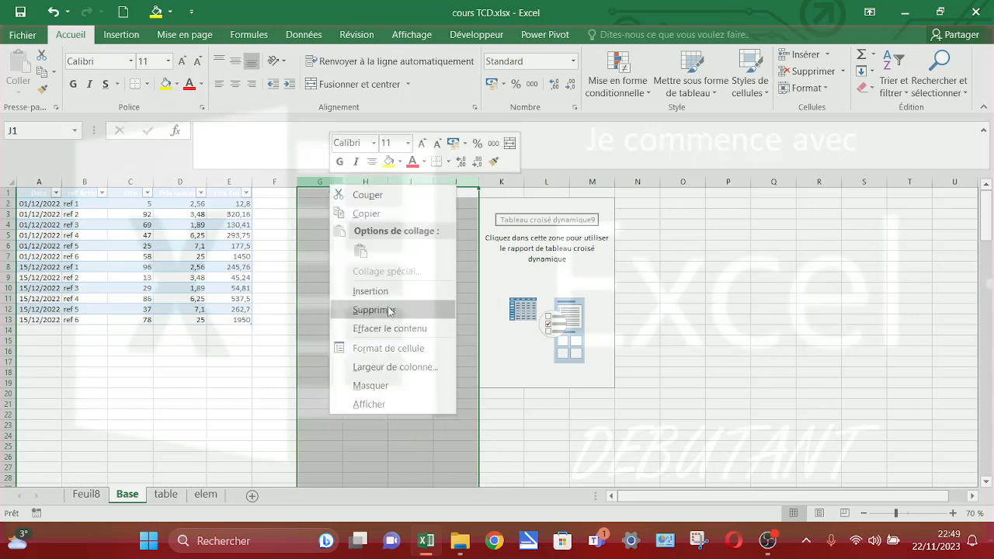
left_click(387, 308)
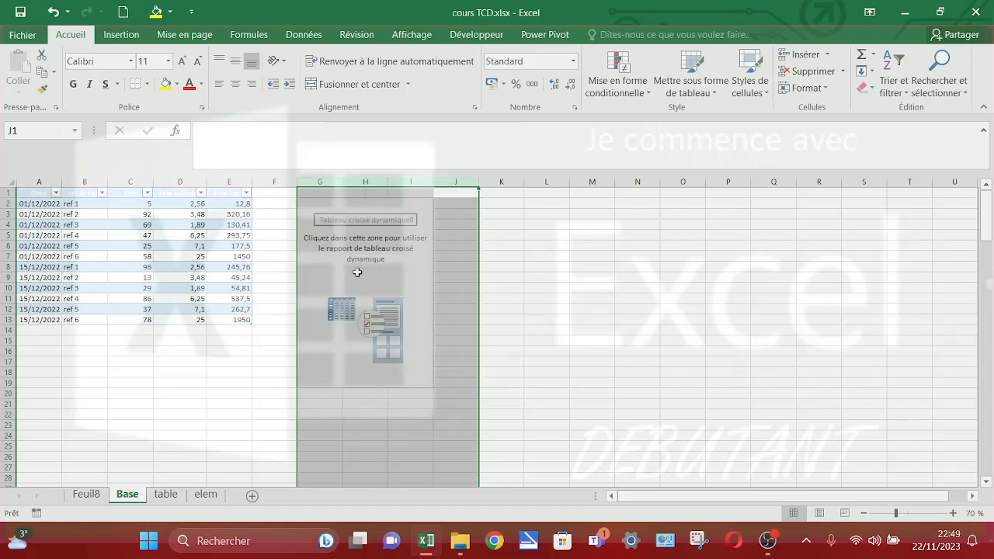
Lay out the pivot table with Date as rows, ref Article as columns and the sum of Prix Total as values
left_click(357, 276)
left_click_drag(767, 273, 813, 456)
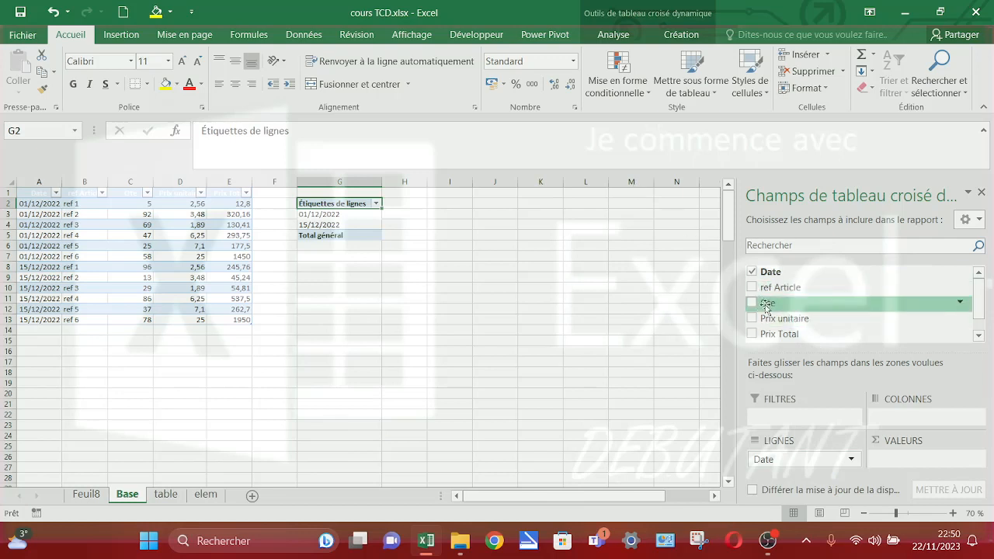
left_click_drag(766, 293, 893, 422)
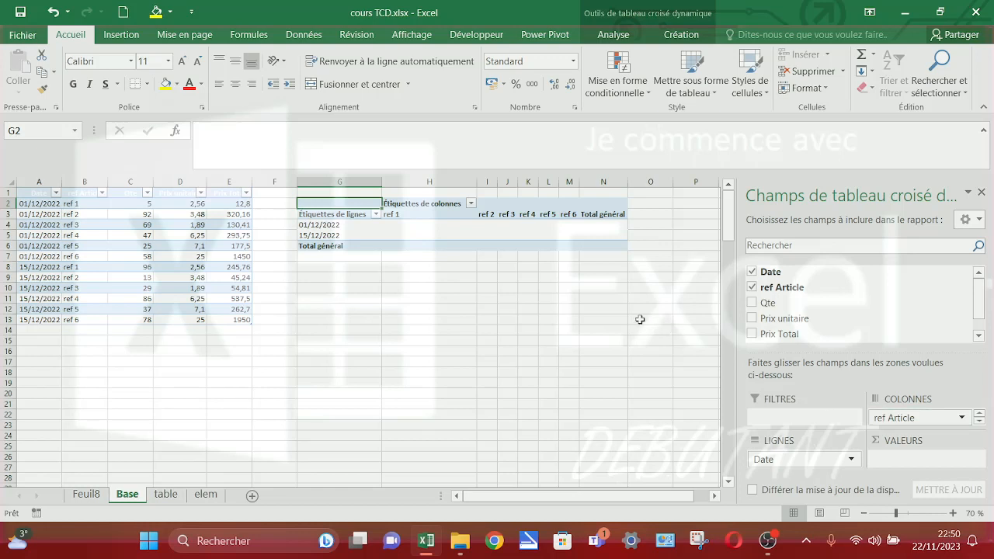
left_click_drag(773, 340, 901, 463)
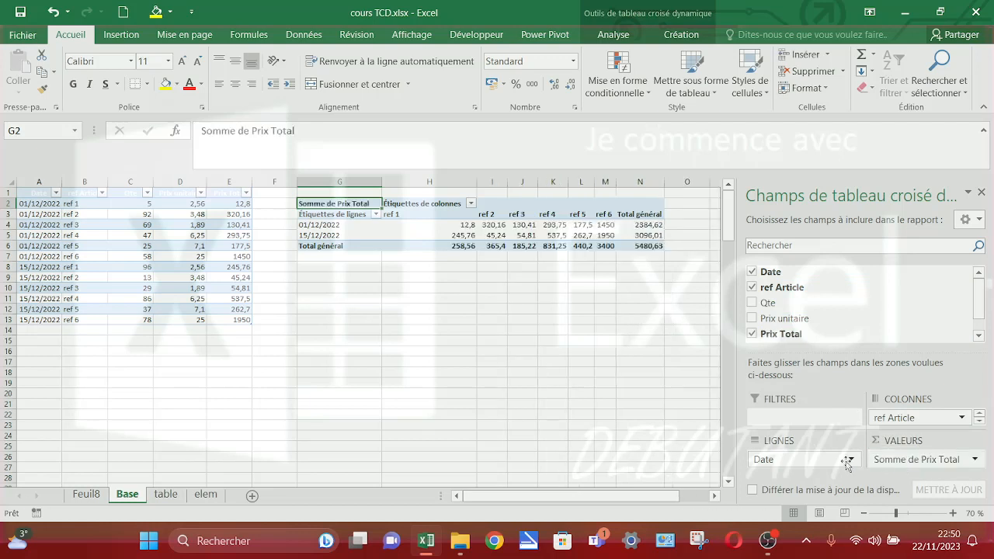
left_click(377, 276)
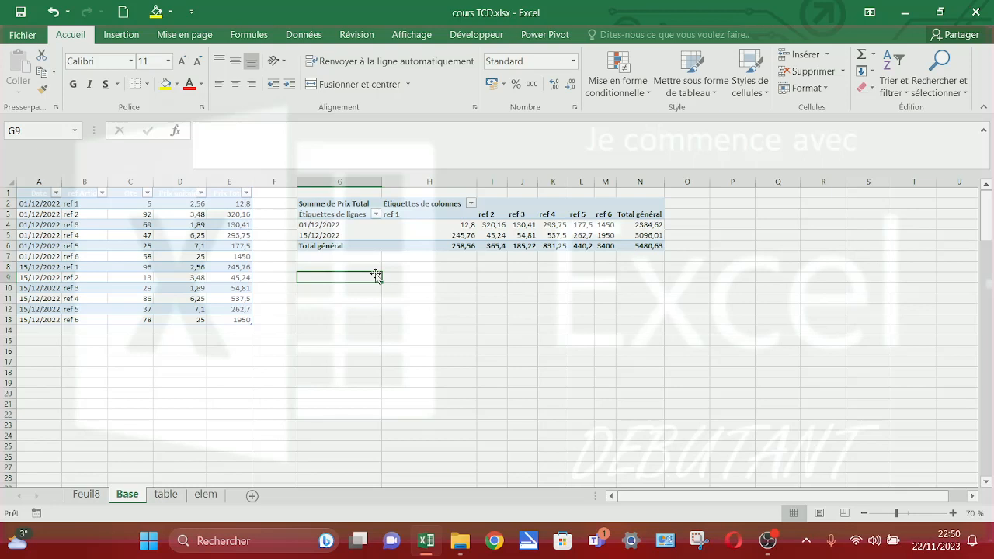
mouse_move(433, 236)
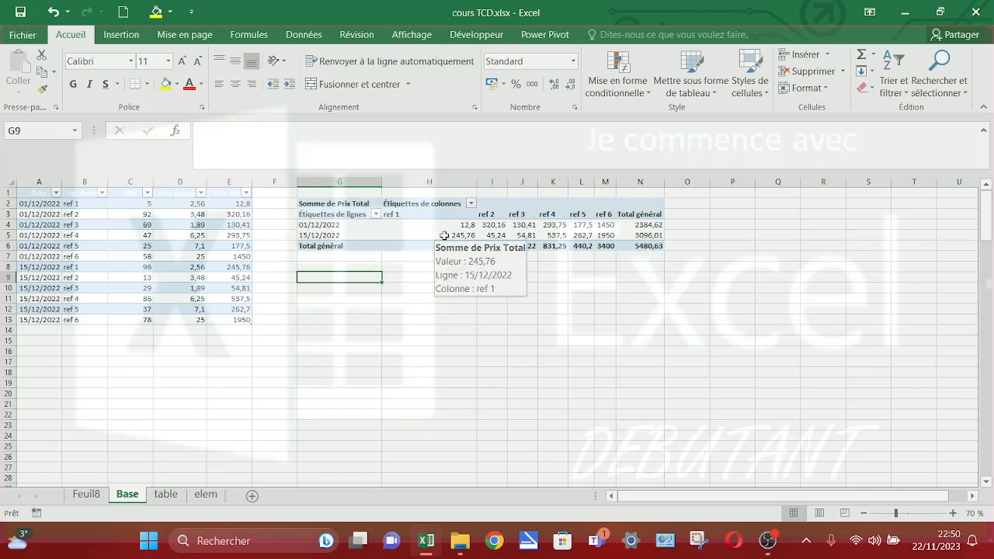
Copy the selected 2023 rows from the elem sheet and paste them under the Base table, starting at A14
left_click(206, 495)
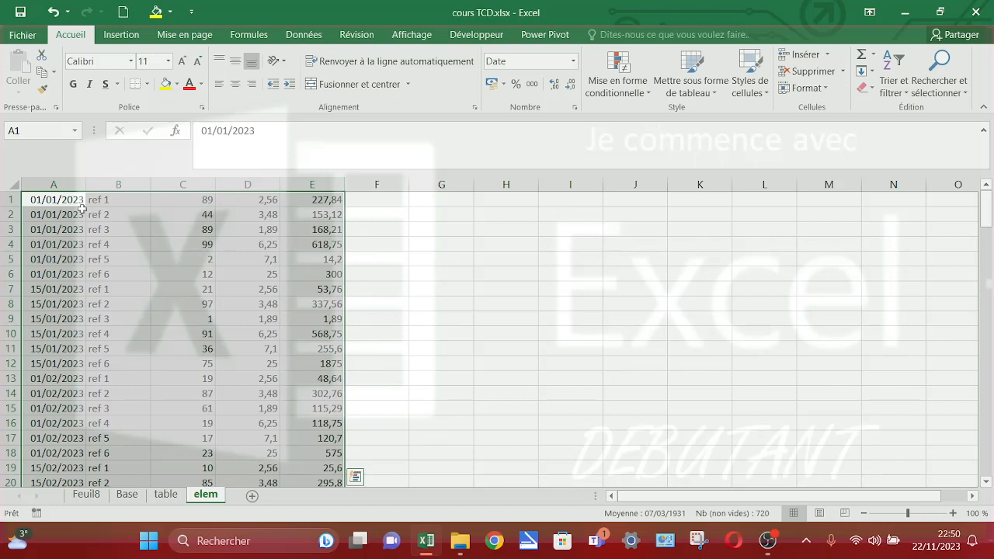
key("ctrl+c")
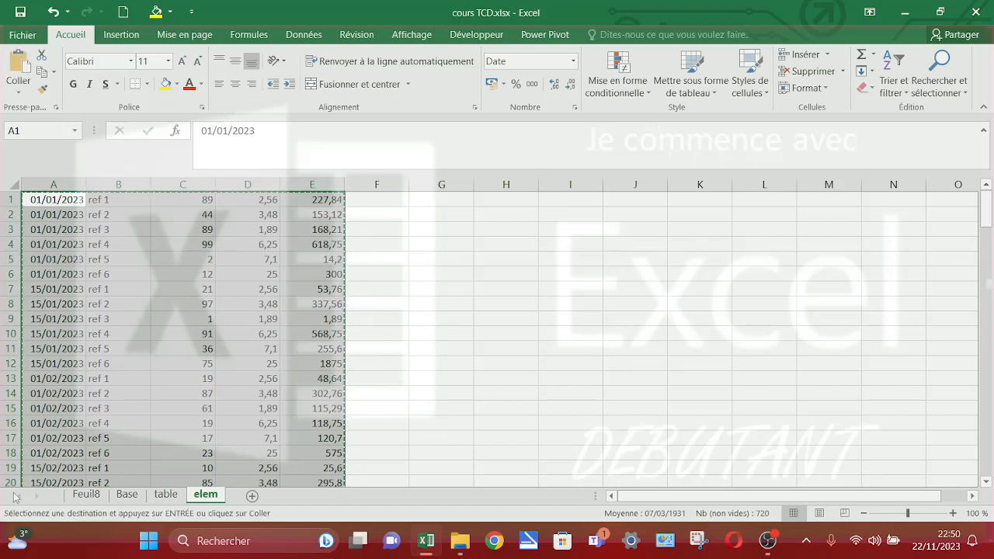
left_click(129, 495)
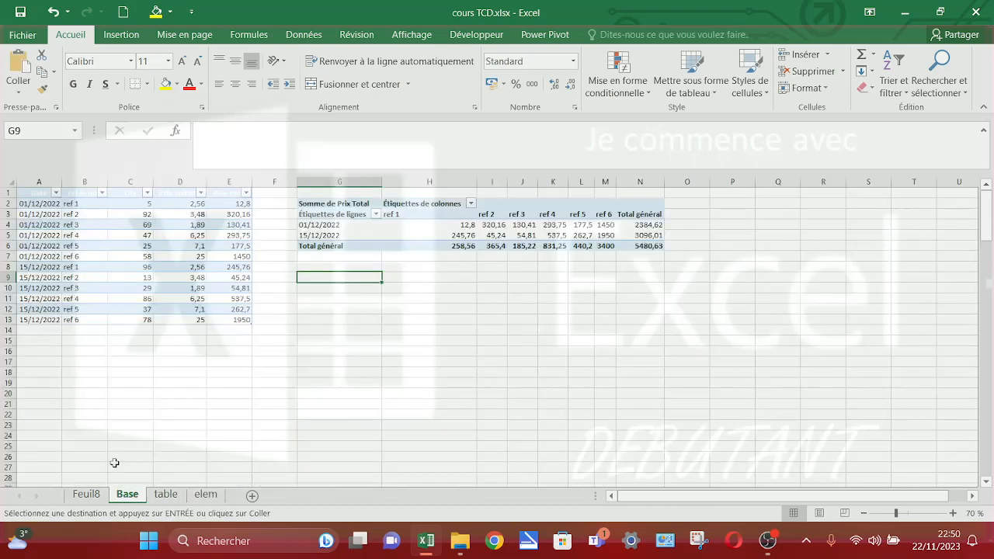
left_click(52, 334)
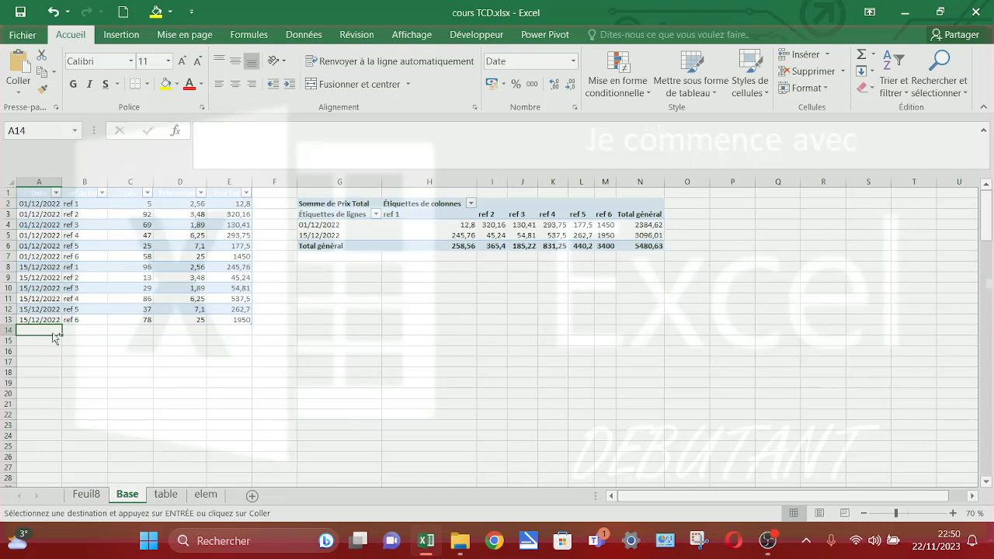
key("ctrl+v")
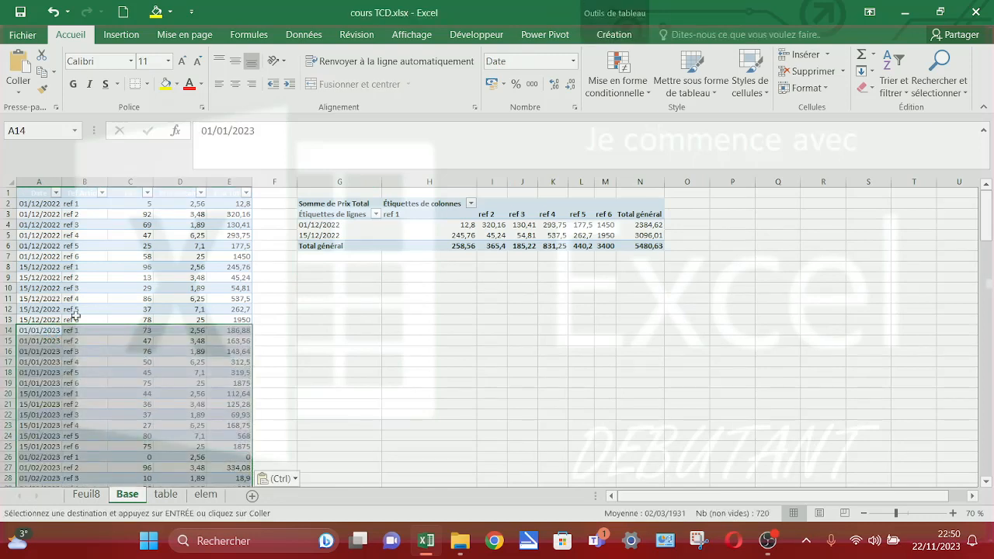
left_click(152, 372)
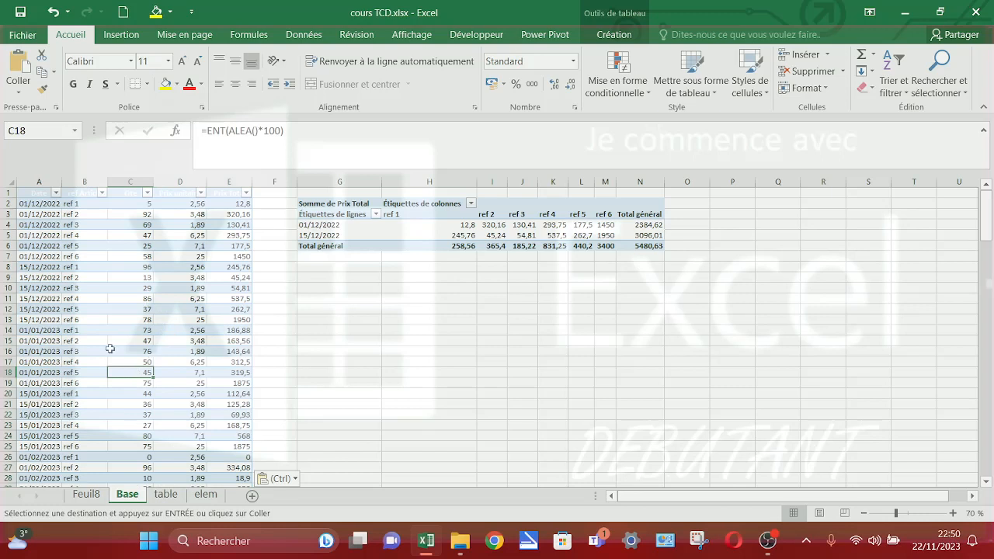
Refresh the pivot table on the Base sheet to include the added table rows
left_click(463, 234)
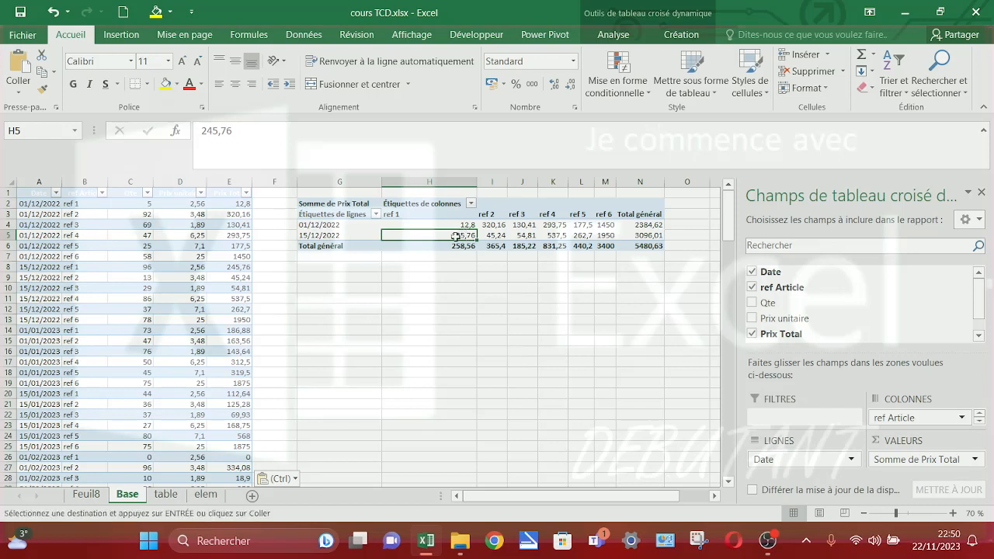
right_click(456, 234)
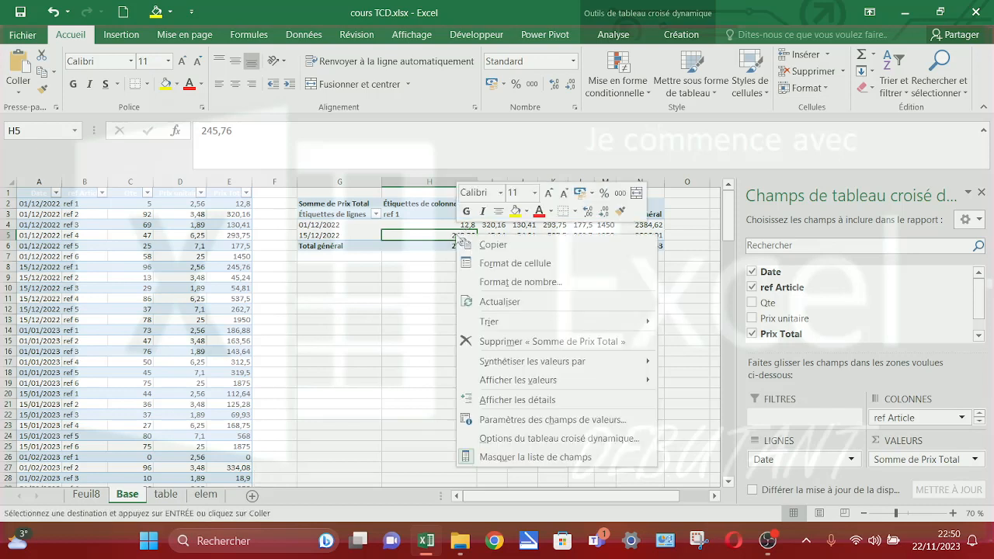
left_click(494, 299)
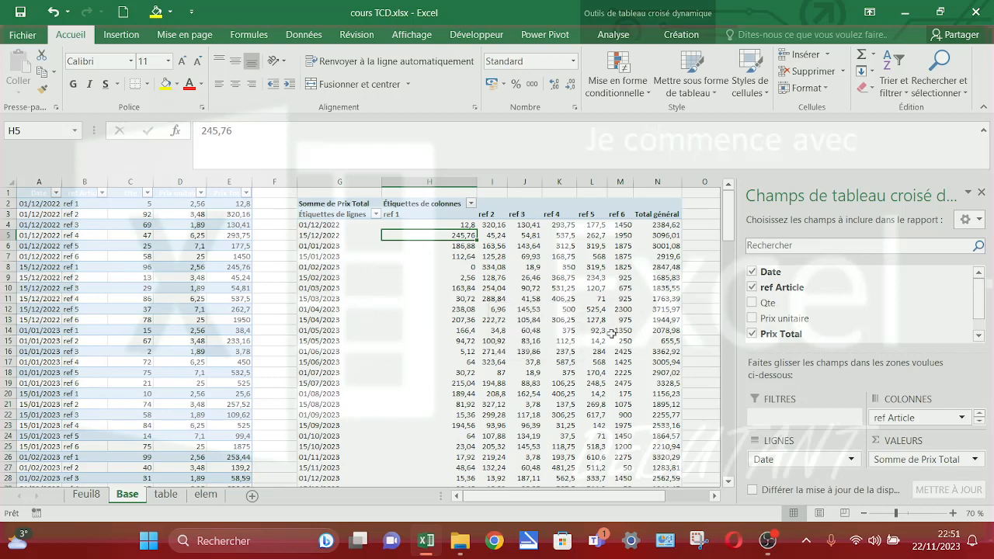
left_click_drag(730, 221, 729, 200)
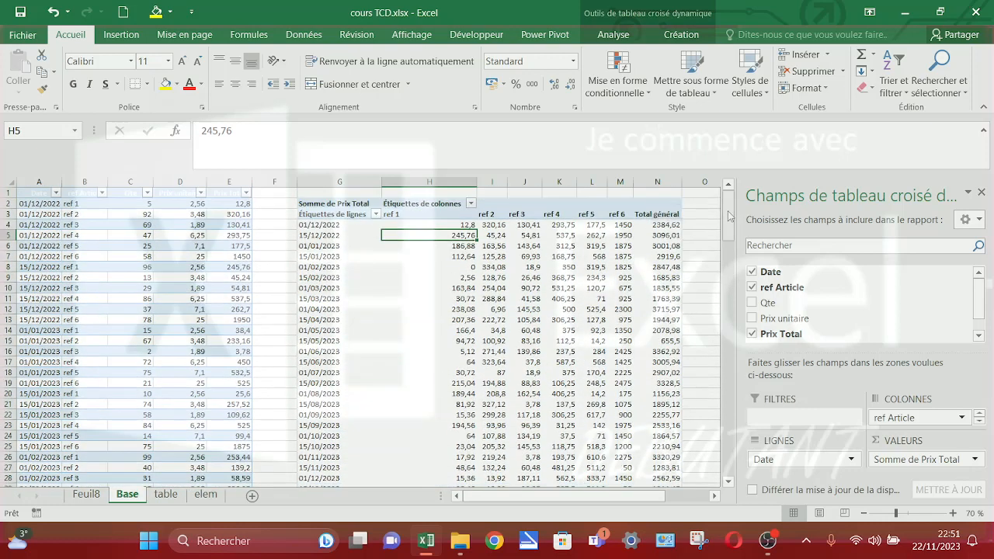
left_click(623, 36)
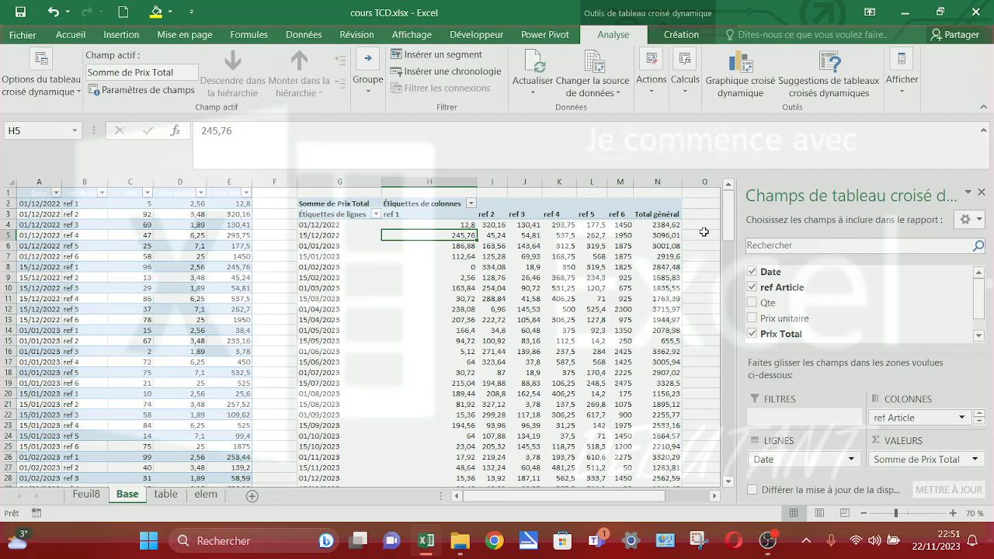
left_click(132, 363)
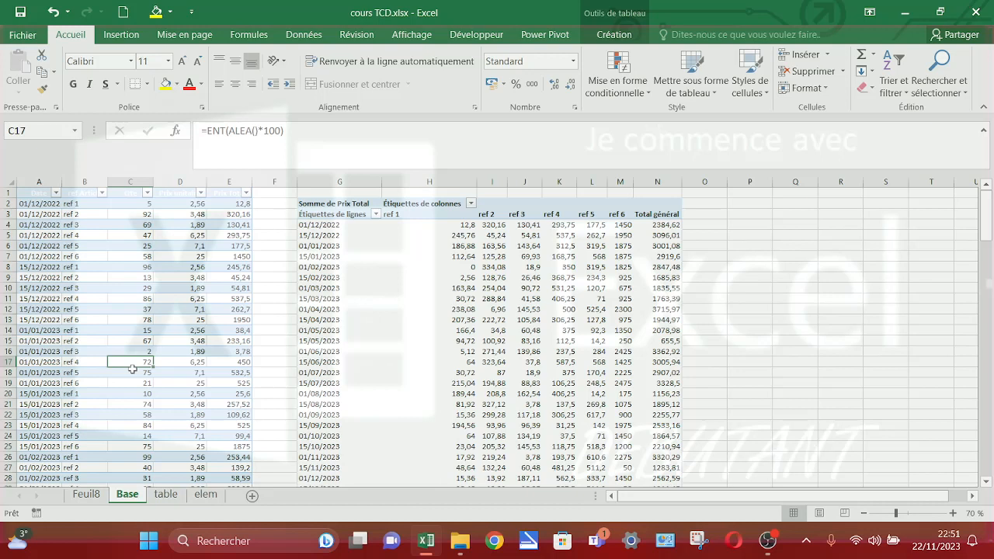
left_click(438, 330)
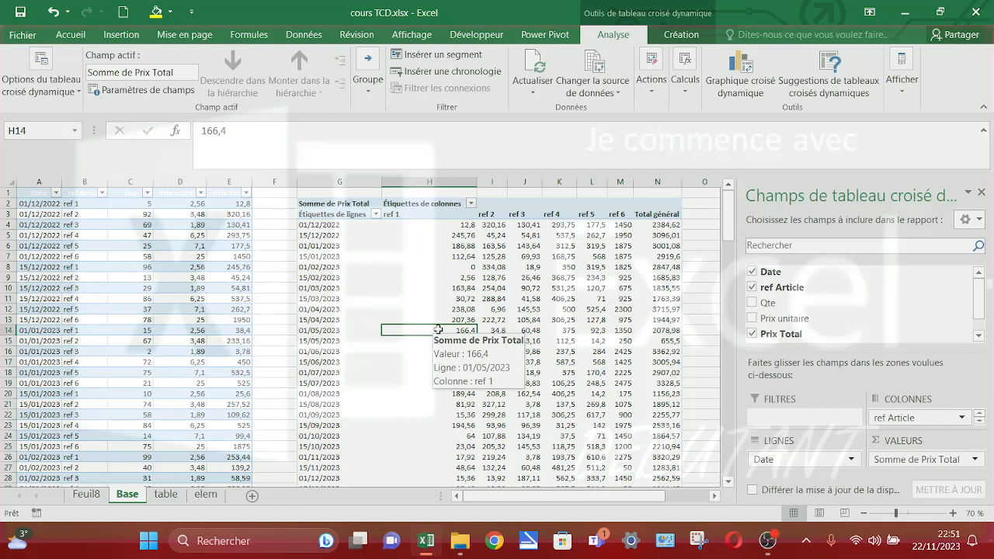
Group the pivot table's row dates by days, months, quarters and years
left_click(312, 226)
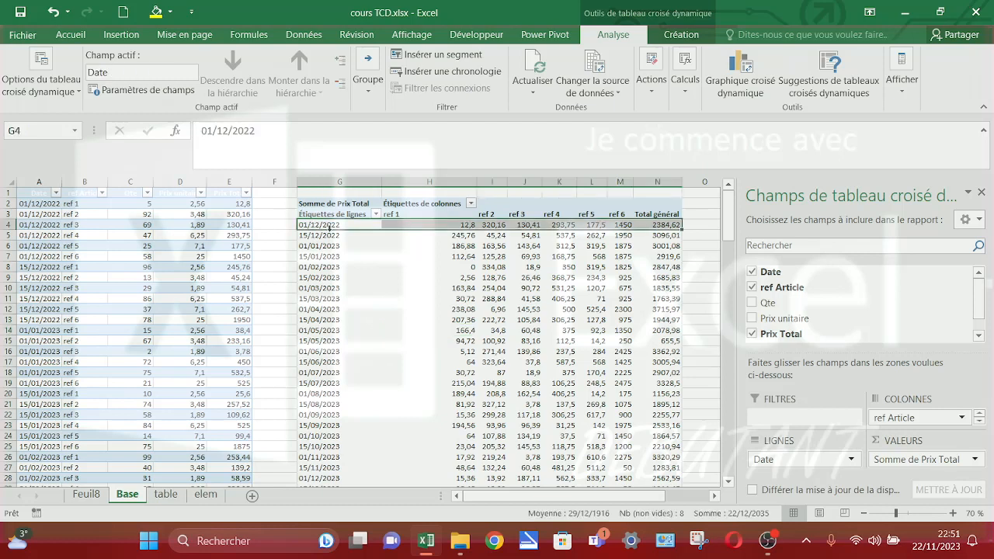
left_click(323, 237)
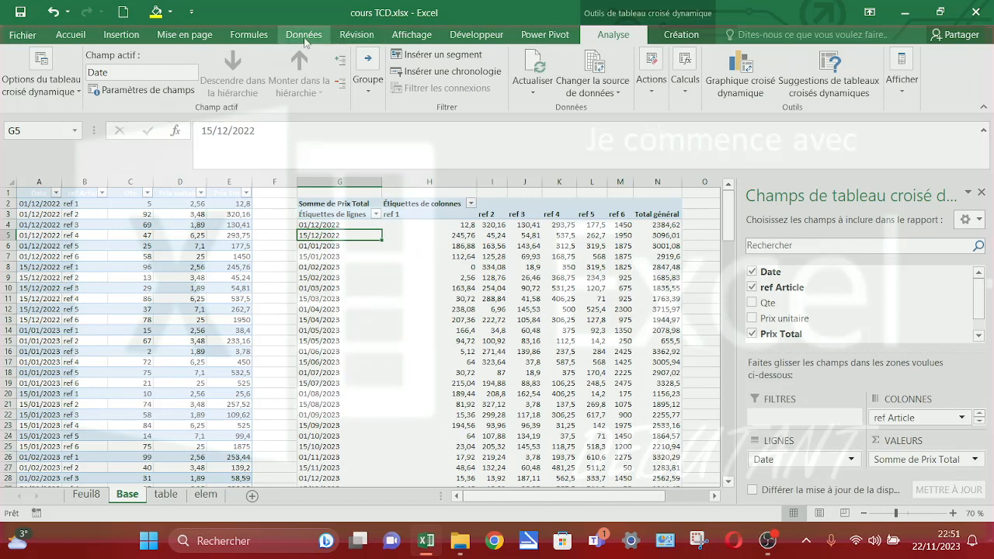
left_click(303, 34)
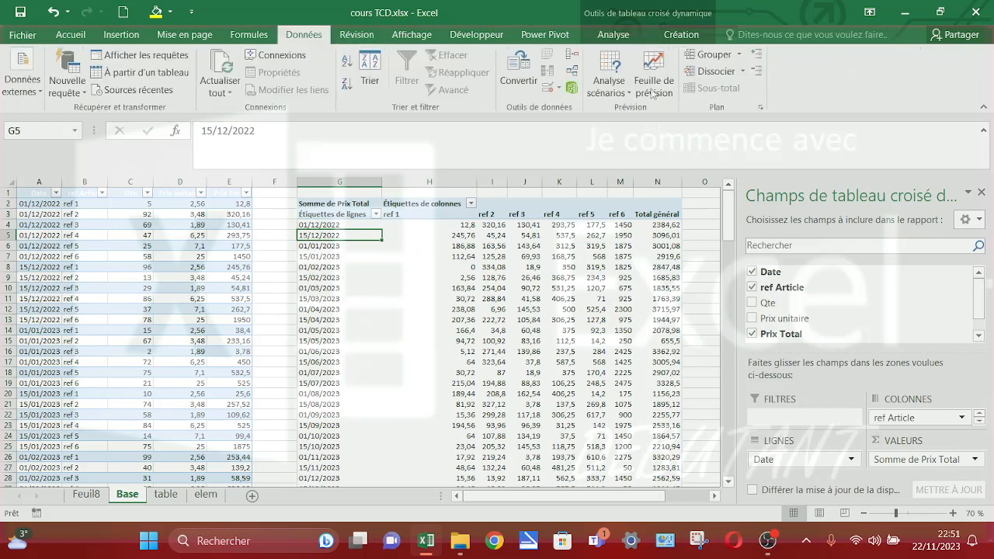
left_click(710, 56)
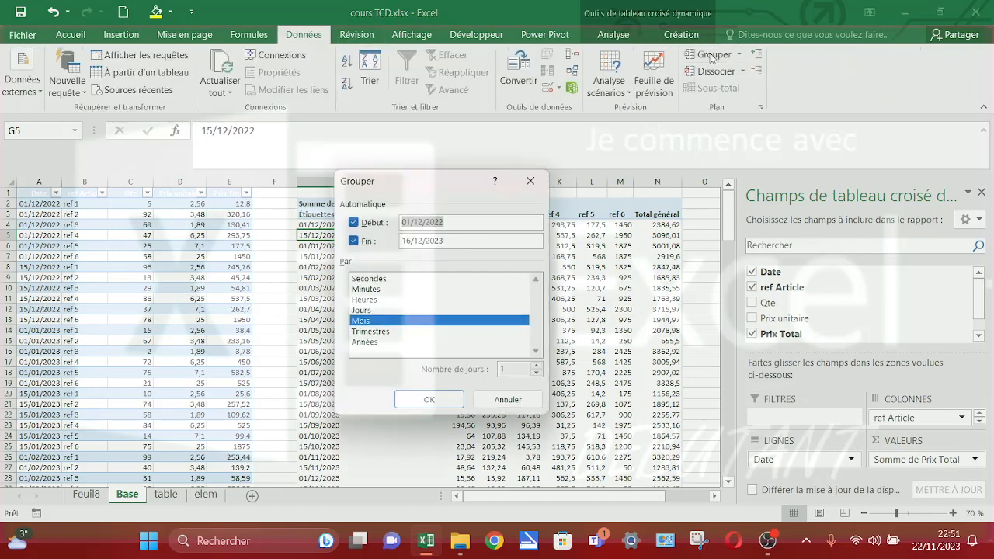
left_click(373, 342)
left_click(370, 334)
left_click(368, 311)
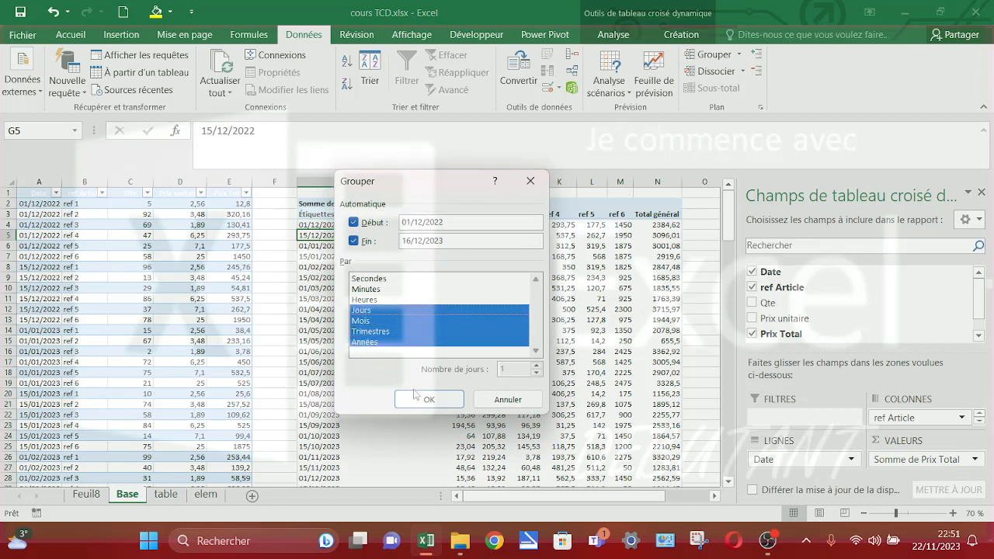
left_click(417, 400)
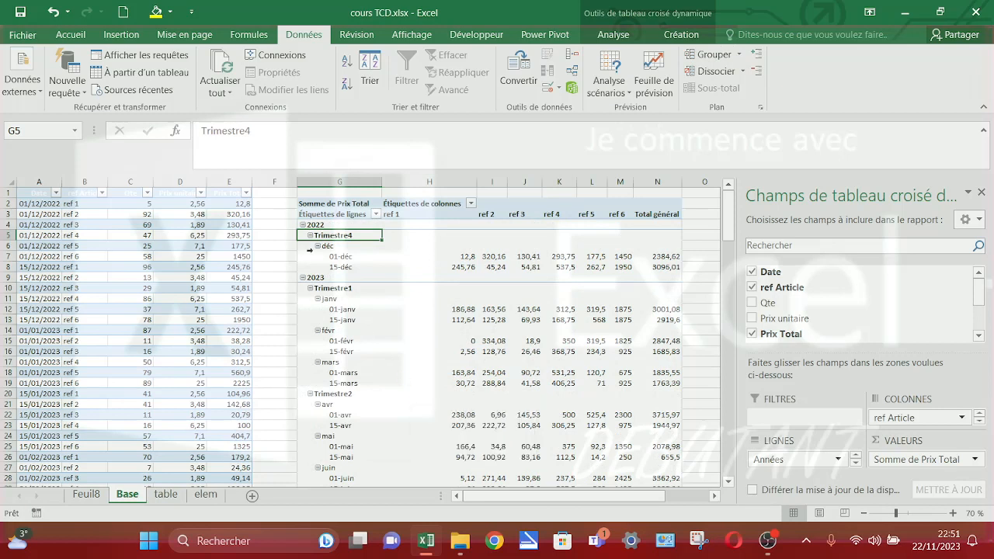
Collapse the 2022 and 2023 groups in the pivot table, reopening 2022 only down to a collapsed Trimestre4
left_click(302, 224)
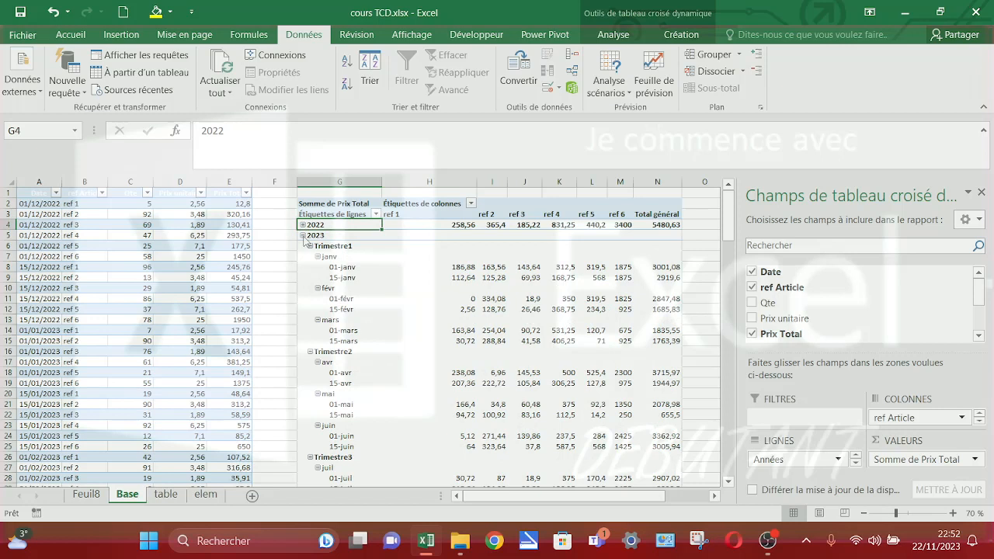
left_click(302, 236)
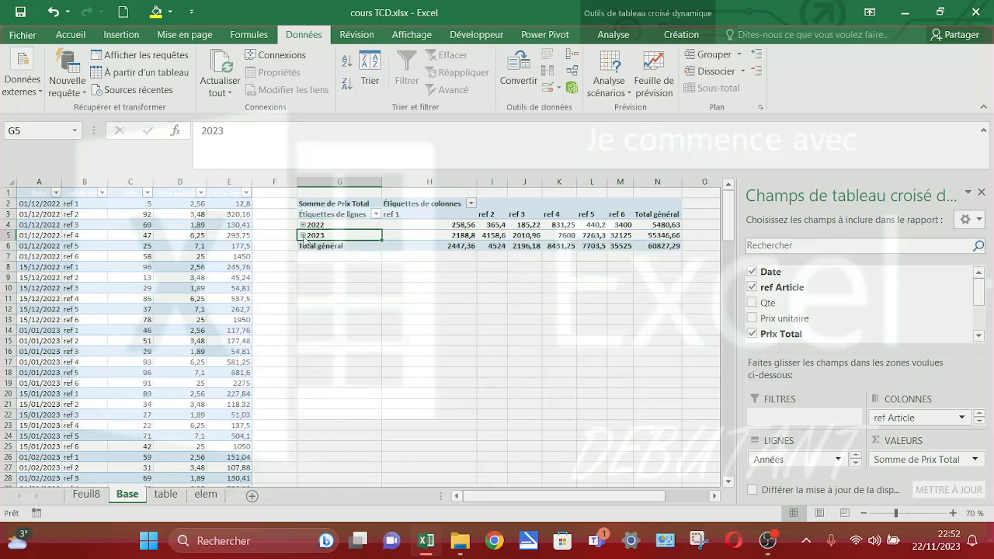
left_click(302, 225)
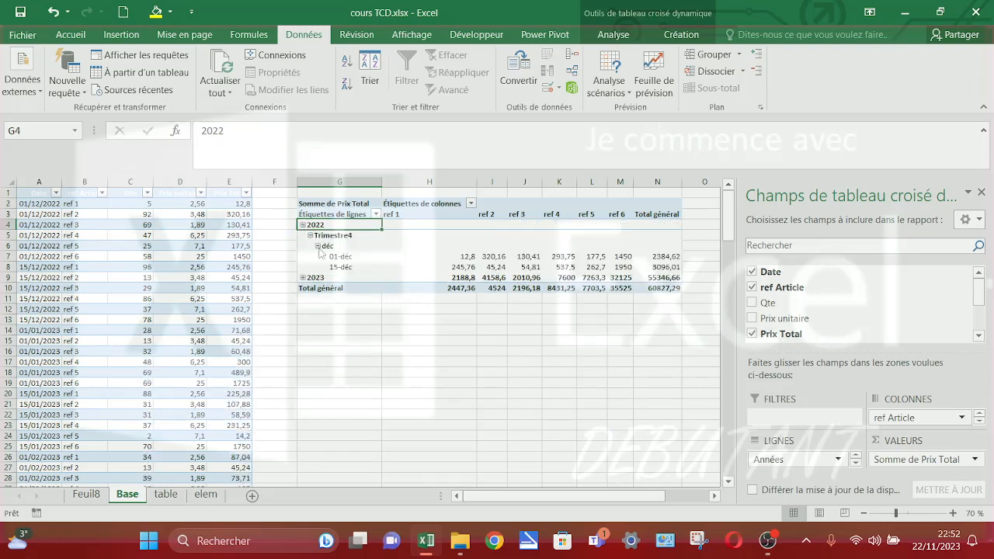
left_click(319, 246)
left_click(314, 236)
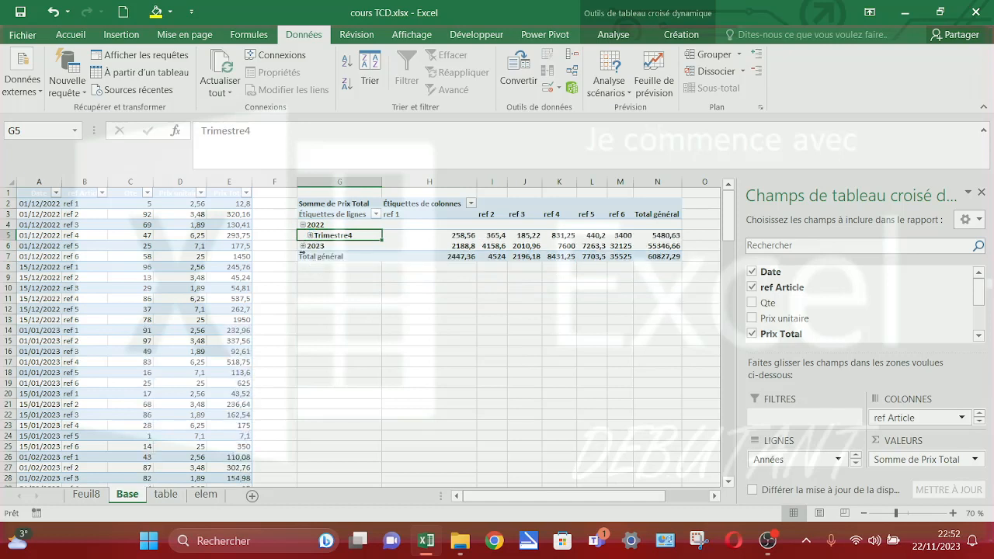
Expand the 2023 group and collapse its Trimestre1, Trimestre2 and Trimestre3 to quarterly totals
left_click(303, 246)
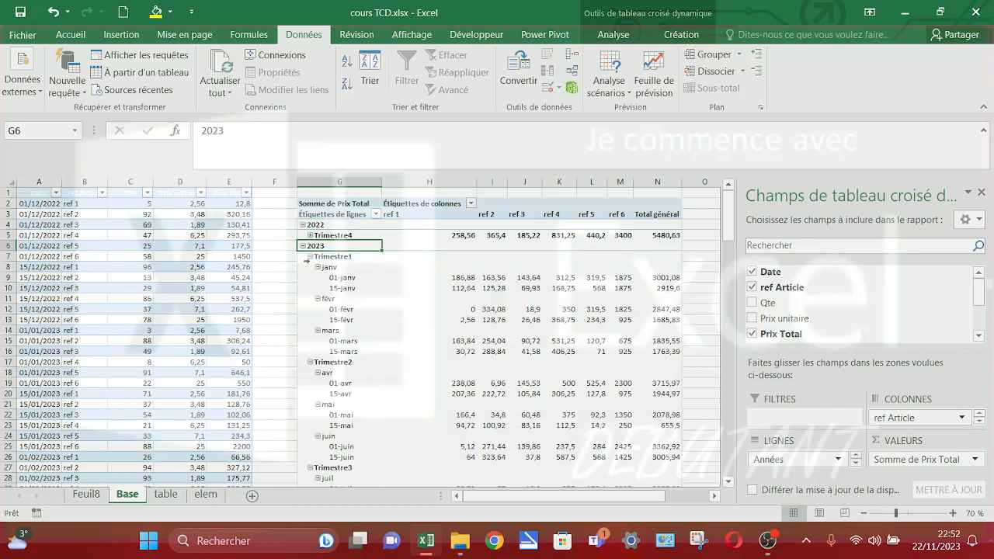
left_click(310, 256)
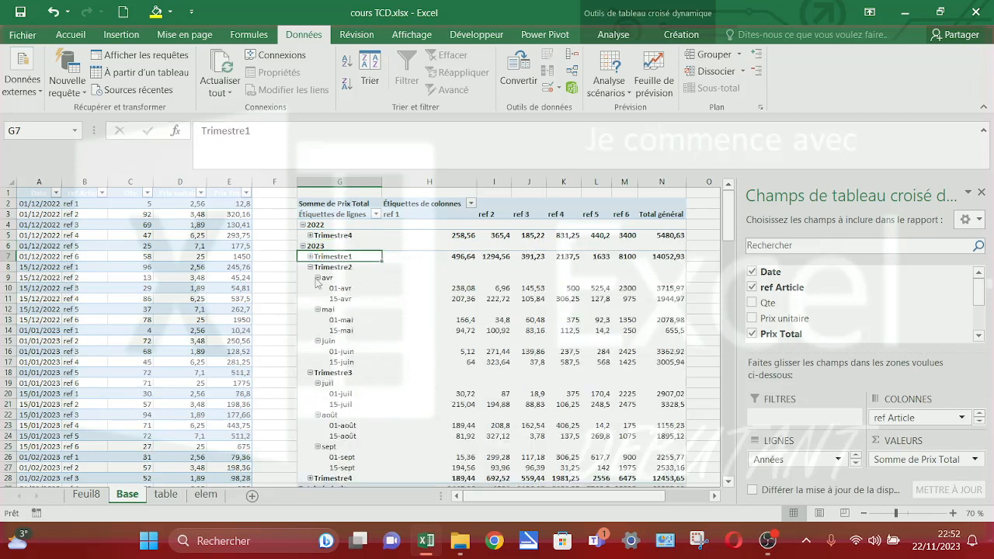
left_click(309, 267)
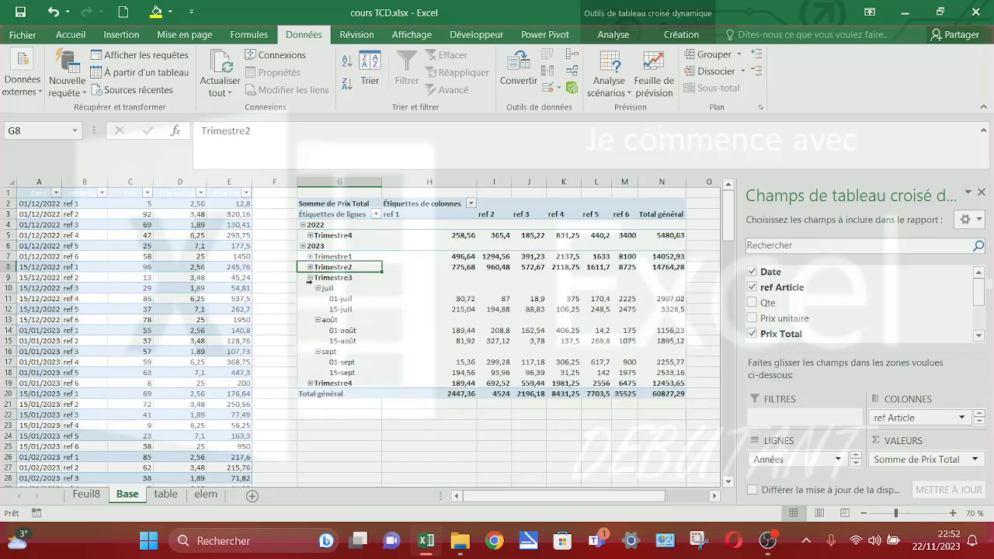
left_click(310, 277)
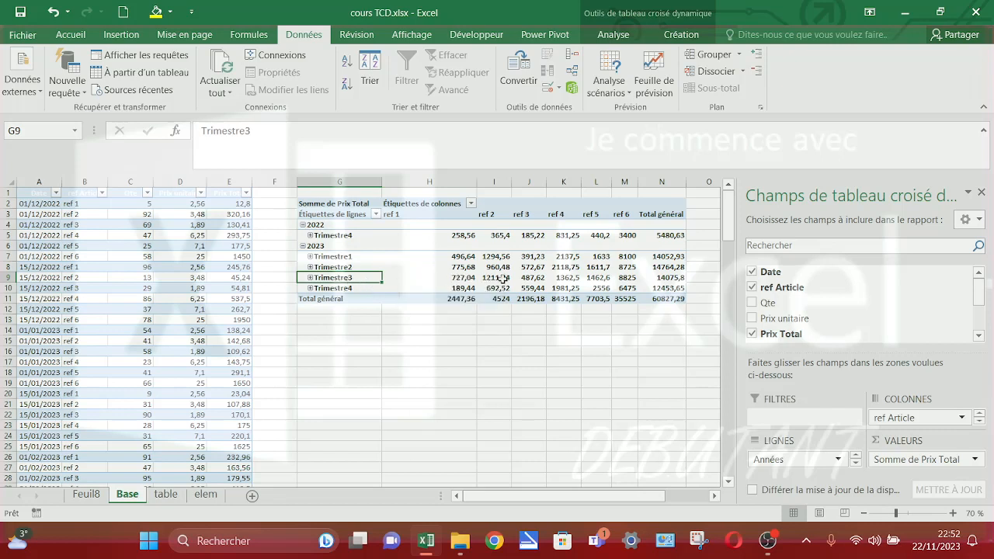
Extract the source rows behind the 2023 Trimestre1 grand total to a new sheet and look through them
mouse_move(655, 259)
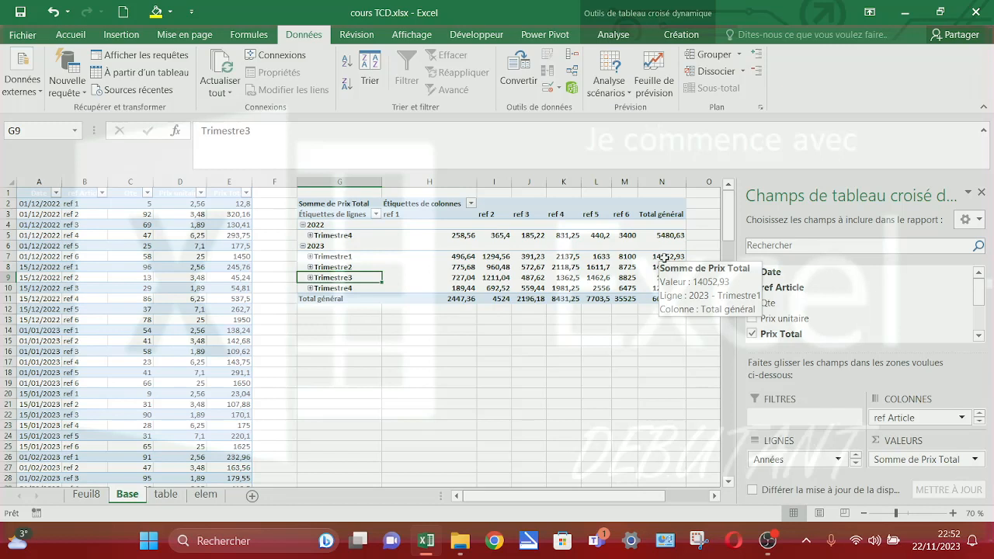
left_click(664, 257)
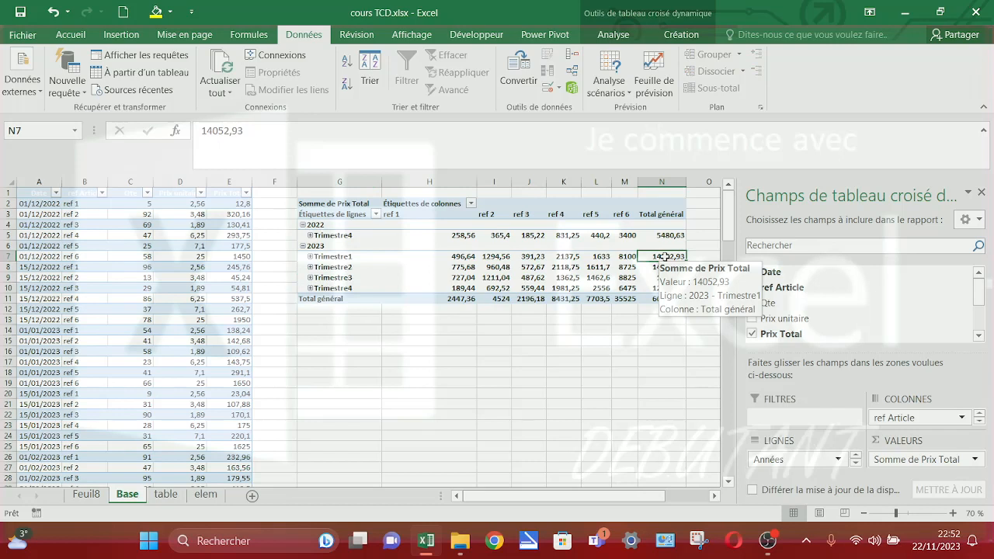
double_click(664, 257)
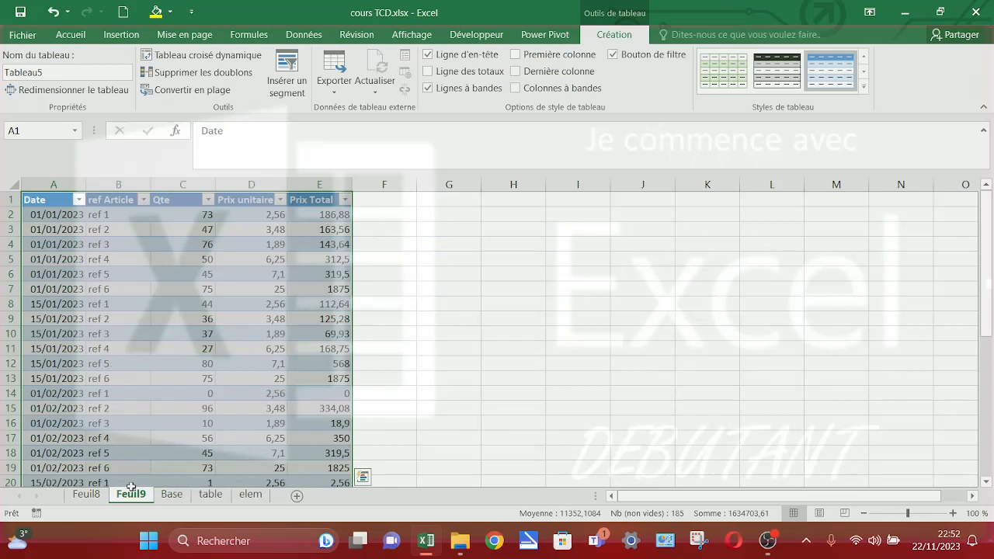
left_click_drag(987, 233, 993, 299)
left_click_drag(991, 337, 981, 198)
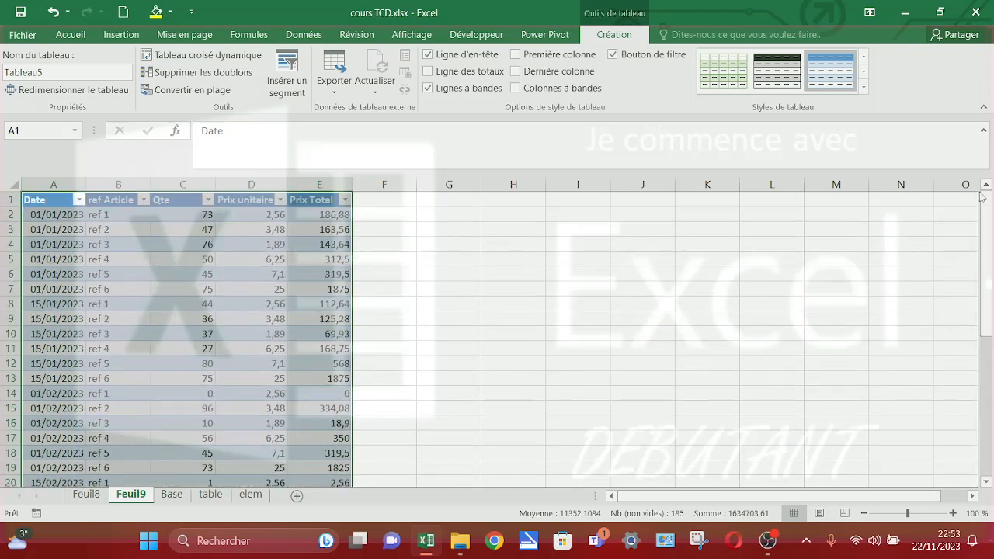